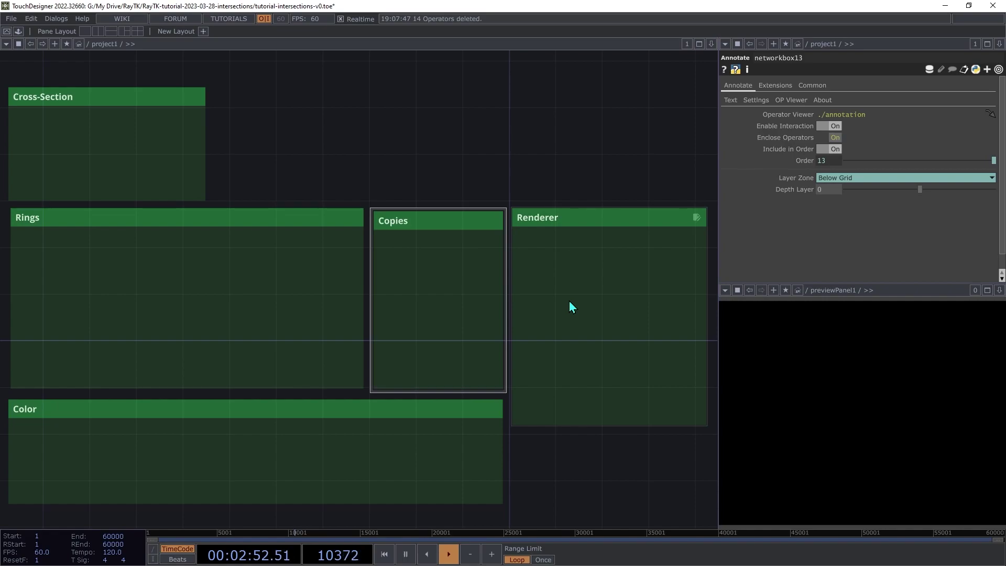
# Add a raymarchRender3D operator from the RayTK palette and place it in the Renderer area.
pyautogui.hotkey('alt', 'r')
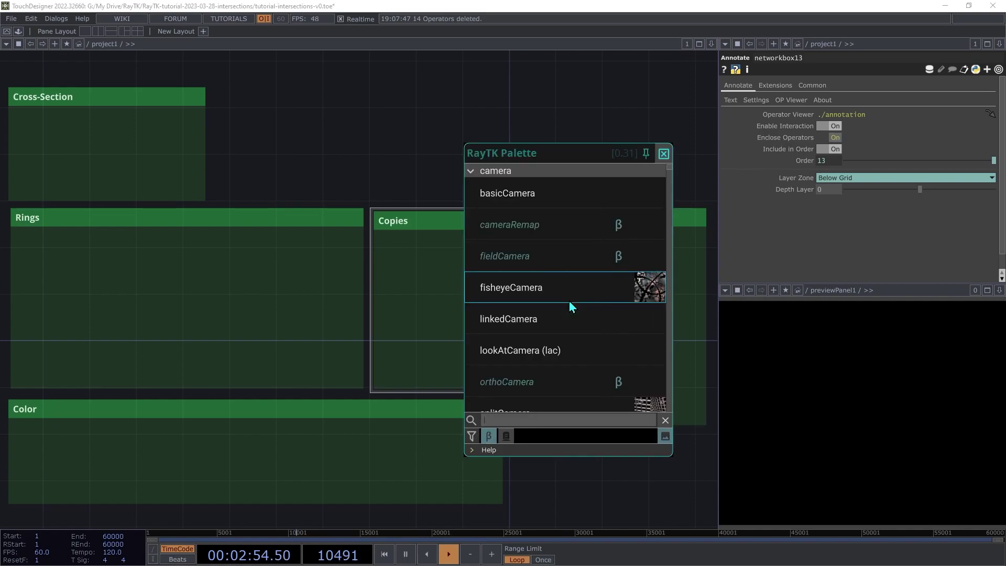
pyautogui.write('raym')
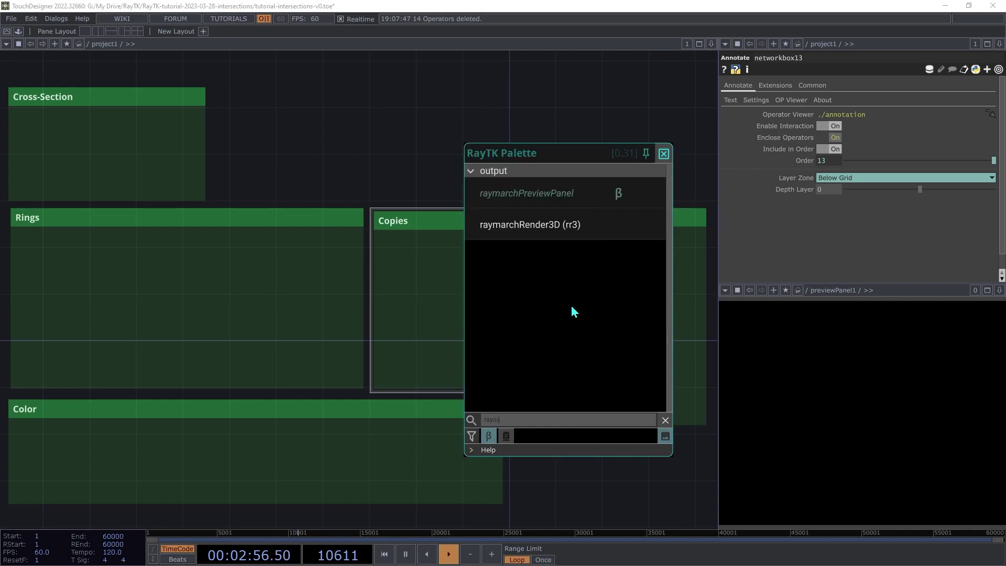
pyautogui.click(543, 234)
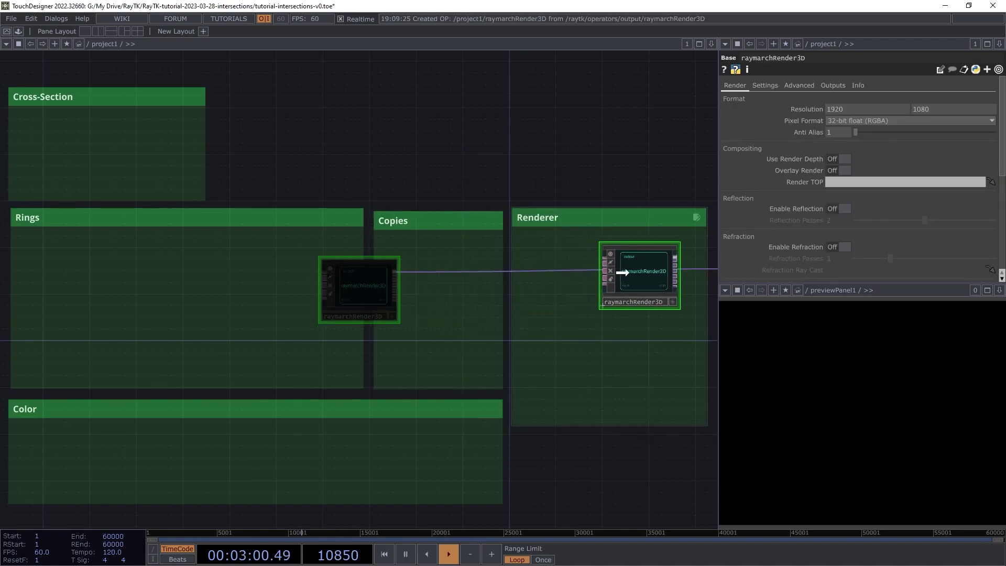
pyautogui.click(623, 272)
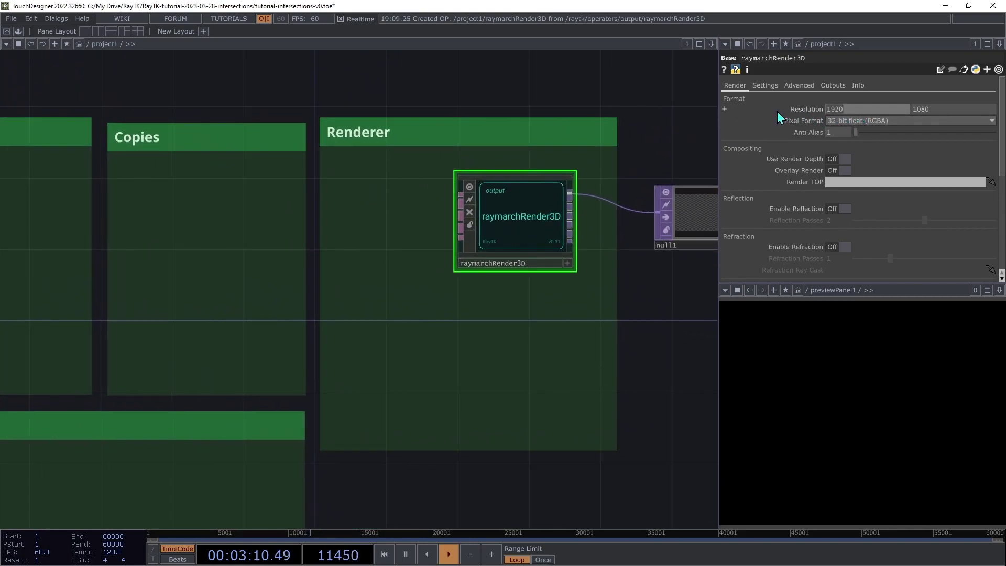
# Set the raymarchRender3D resolution to 1400 by 1100.
pyautogui.write('1400')
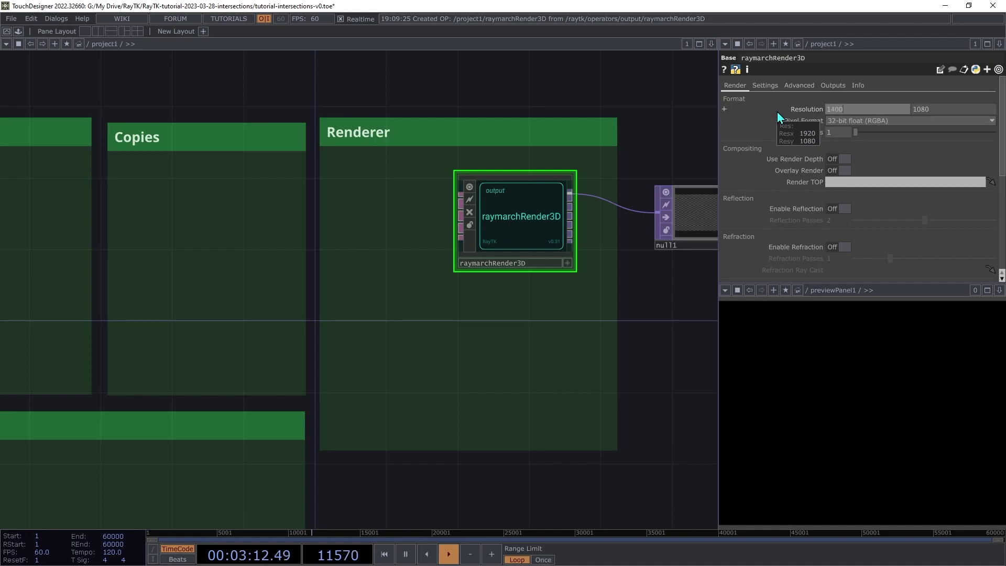
pyautogui.press('Tab')
pyautogui.write('1100')
pyautogui.press('Tab')
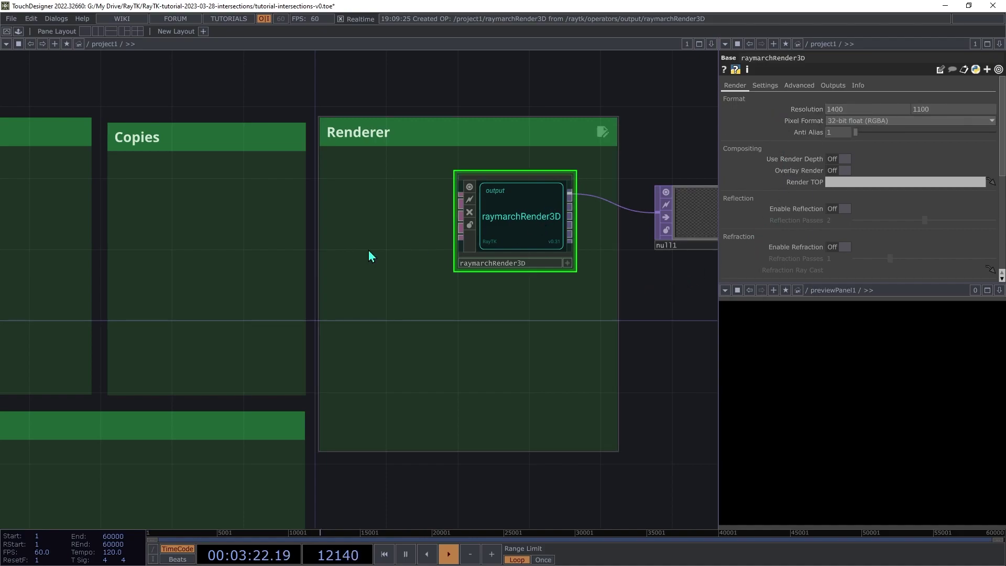
# Add a Look At Camera to raymarchRender3D and arrange both operators within the Renderer area.
pyautogui.rightClick(337, 271)
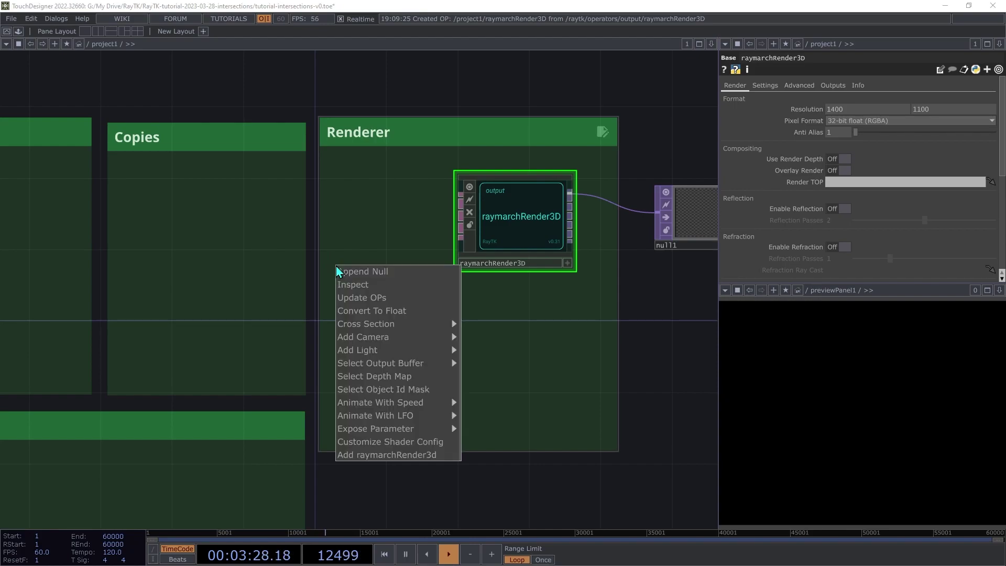
pyautogui.moveTo(350, 340)
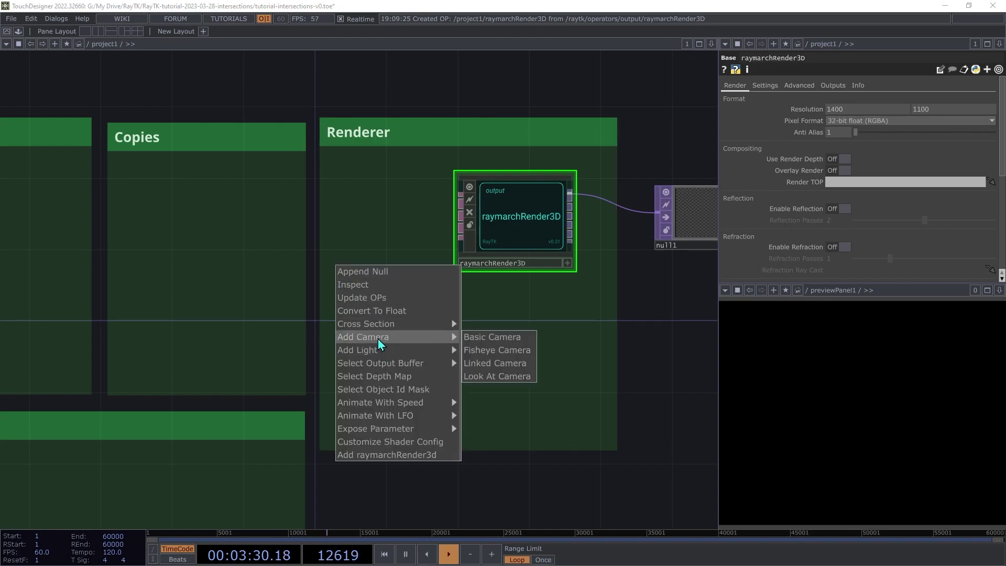
pyautogui.click(497, 377)
pyautogui.moveTo(303, 338); pyautogui.dragTo(403, 317)
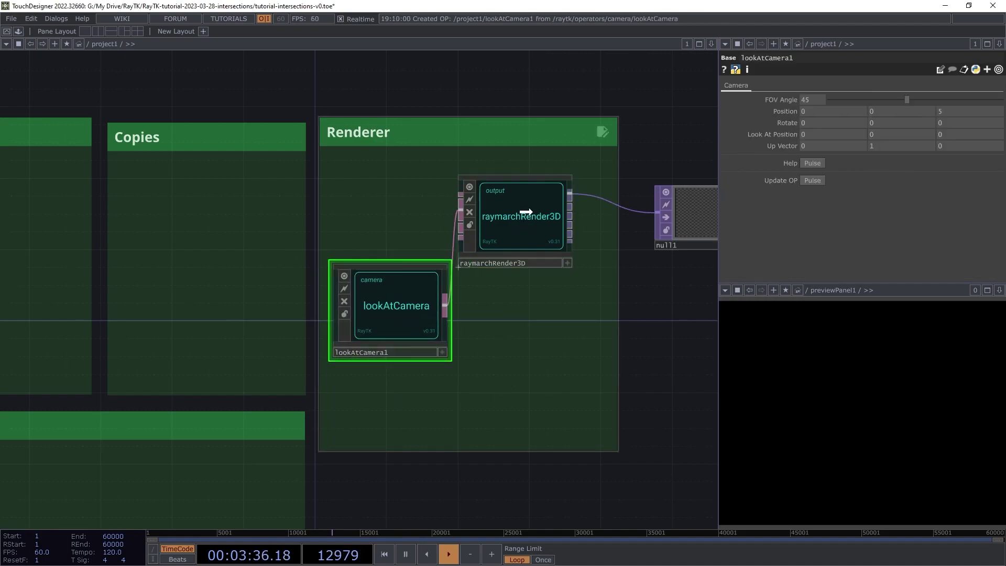
pyautogui.moveTo(530, 218); pyautogui.dragTo(546, 218)
# Set the look-at camera's FOV angle to 70.
pyautogui.click(818, 100)
pyautogui.write('70')
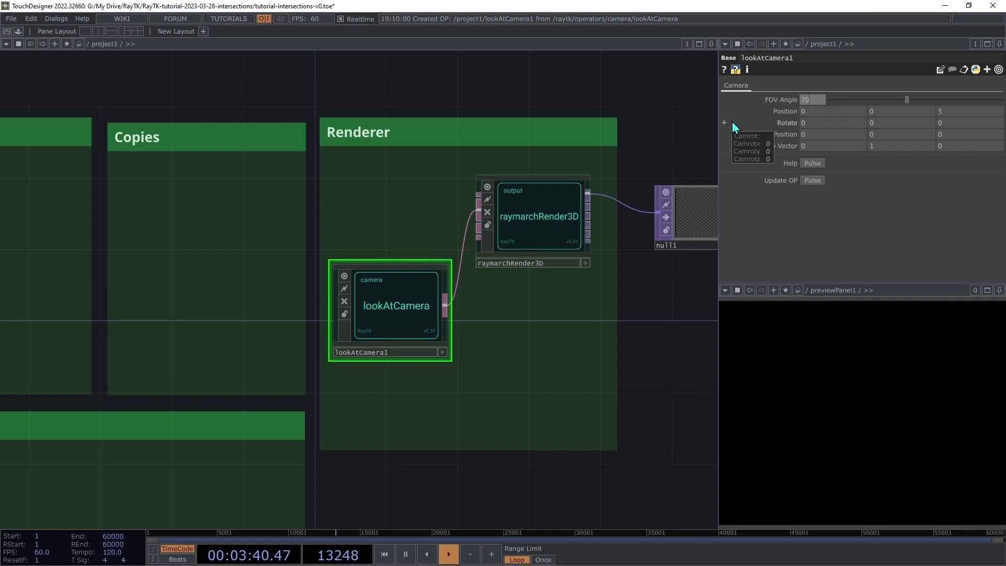
pyautogui.press('Tab')
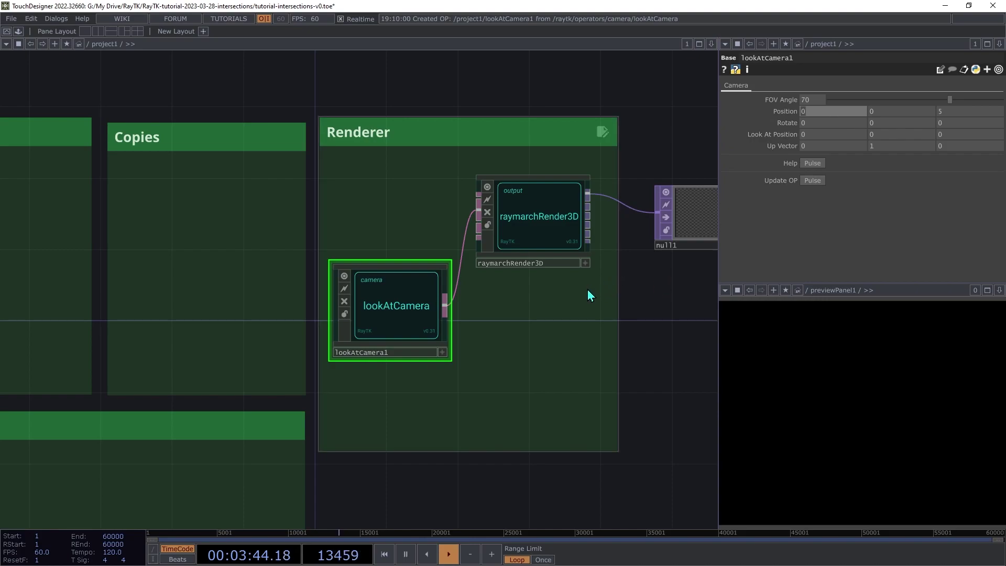
# Add a Point Light to raymarchRender3D and line it up below the camera in the Renderer area.
pyautogui.click(533, 224)
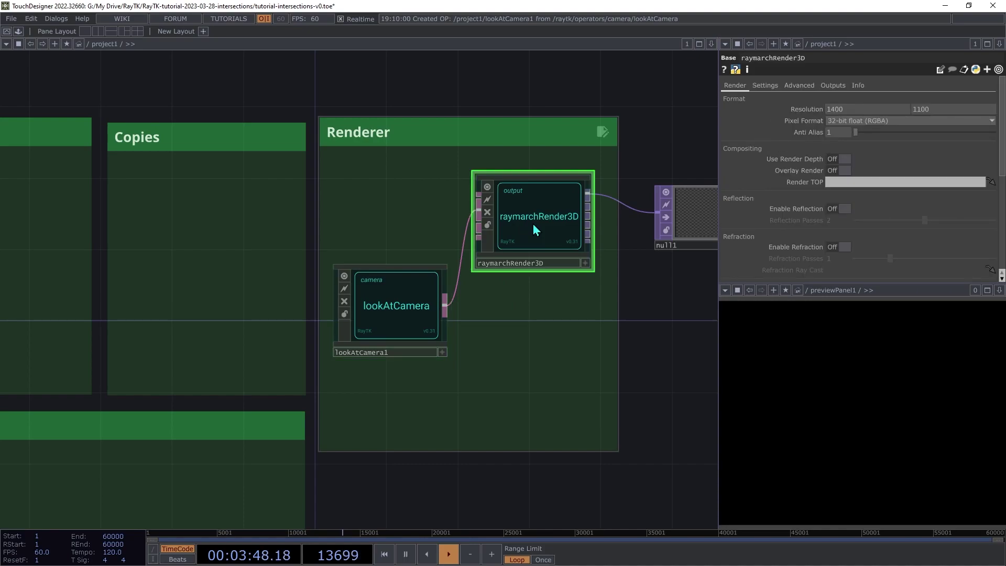
pyautogui.rightClick(541, 327)
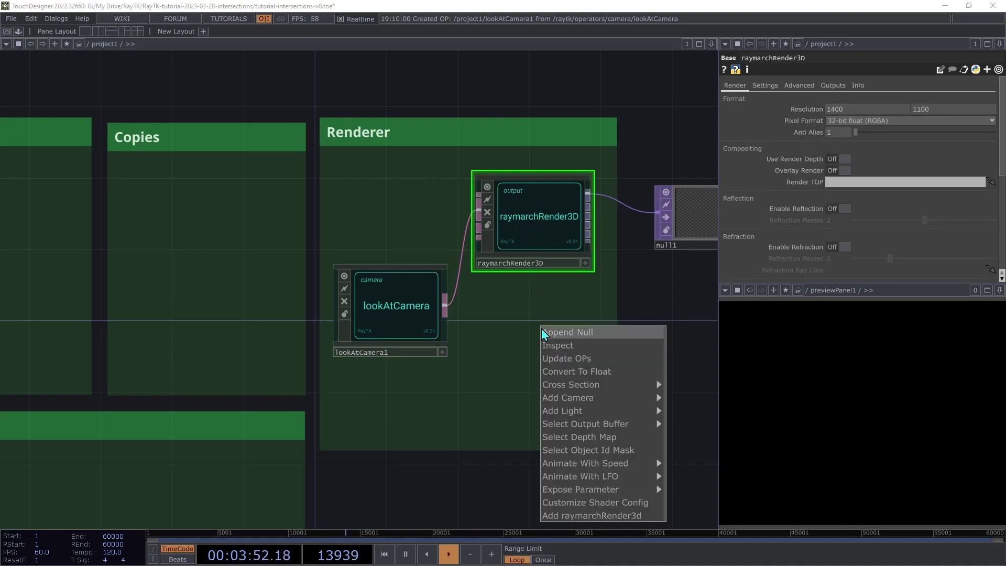
pyautogui.moveTo(576, 411)
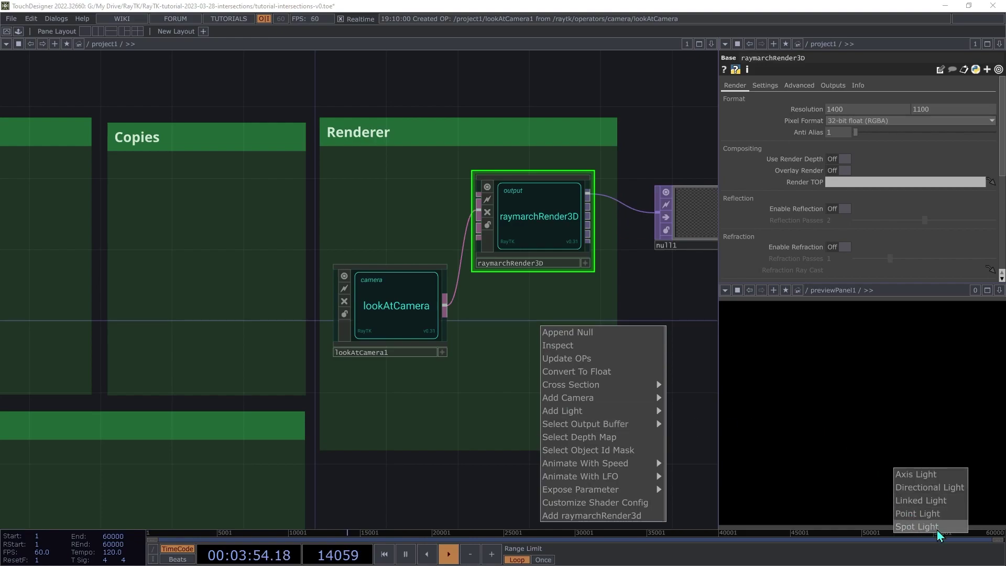
pyautogui.click(927, 516)
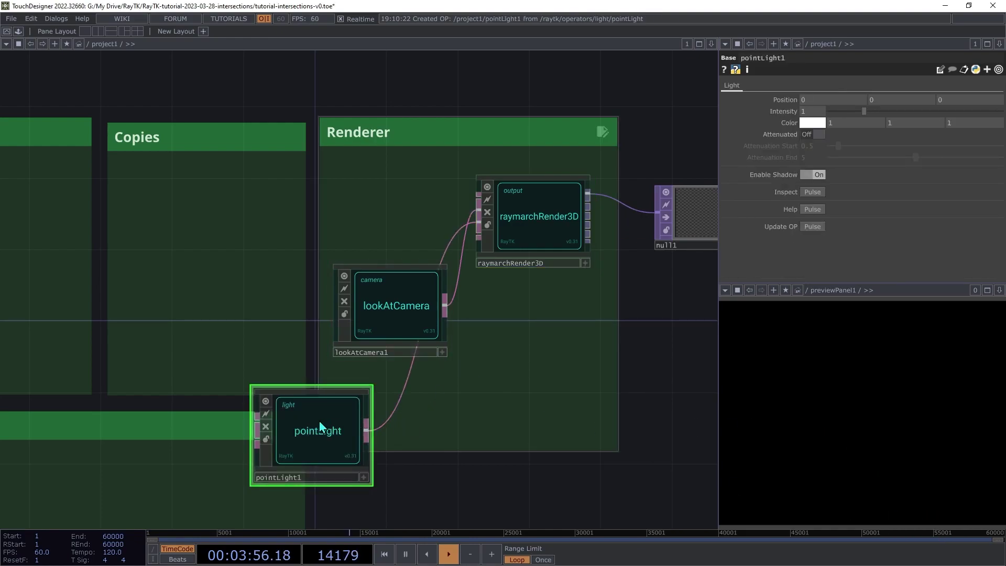
pyautogui.moveTo(317, 425); pyautogui.dragTo(392, 396)
pyautogui.moveTo(410, 321); pyautogui.dragTo(410, 286)
pyautogui.moveTo(393, 372); pyautogui.dragTo(394, 353)
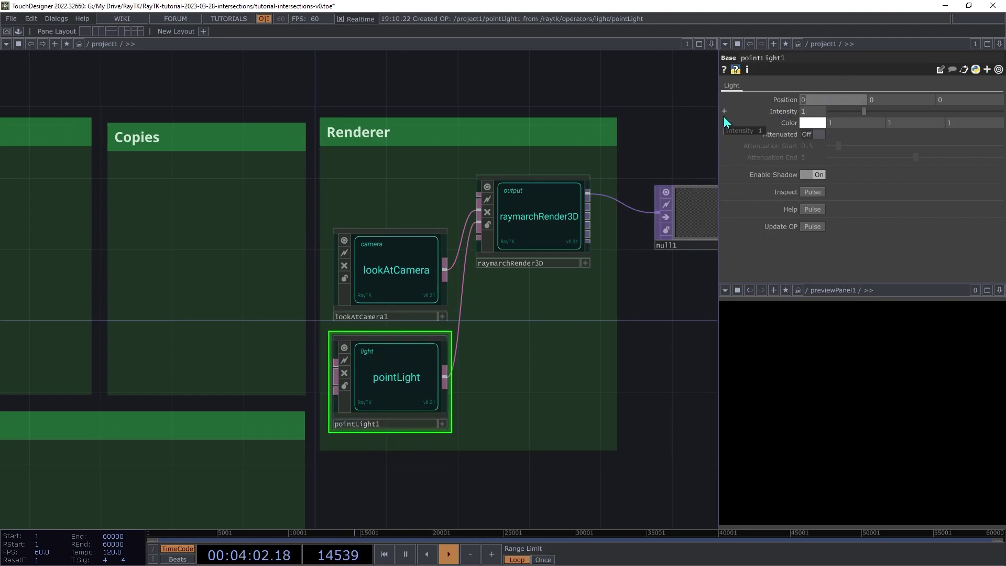
# Set the point light's position to 4, 8, 4.
pyautogui.write('4')
pyautogui.press('Tab')
pyautogui.write('8')
pyautogui.press('Tab')
pyautogui.write('4')
pyautogui.press('Tab')
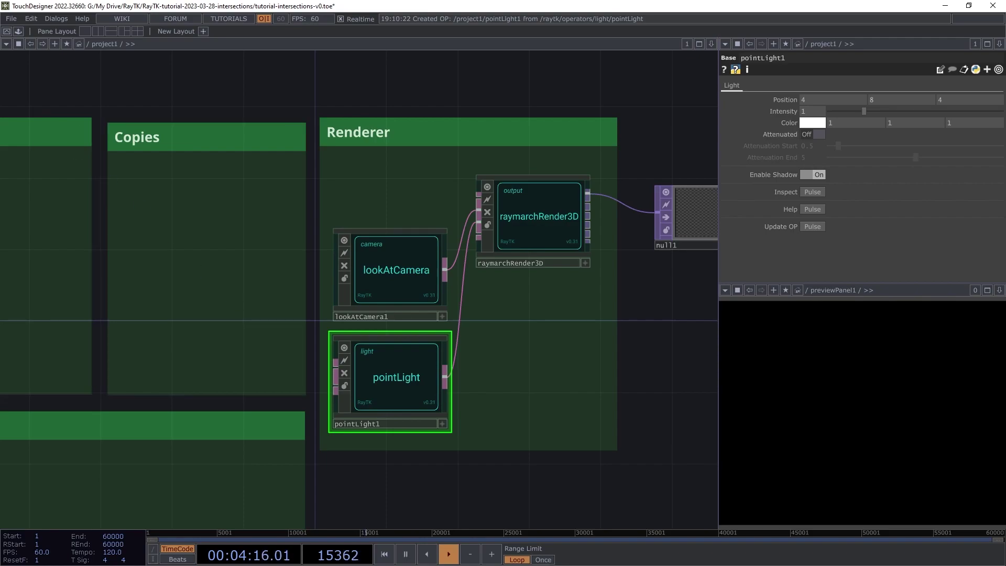
# Add a ringsSdf operator in the Rings area and connect its output to raymarchRender3D's first input.
pyautogui.scroll(-6, 153, 438)
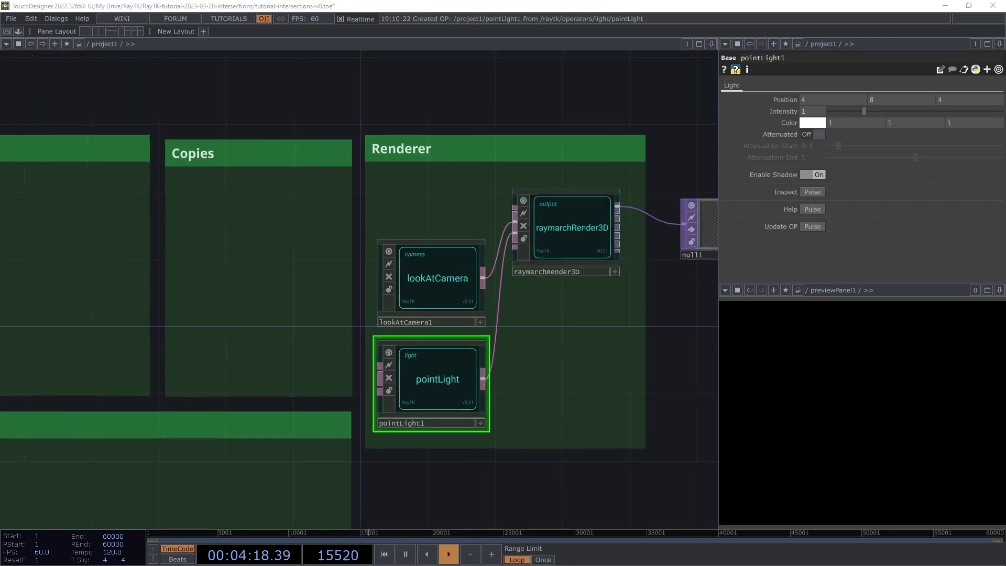
pyautogui.moveTo(42, 436); pyautogui.dragTo(223, 435)
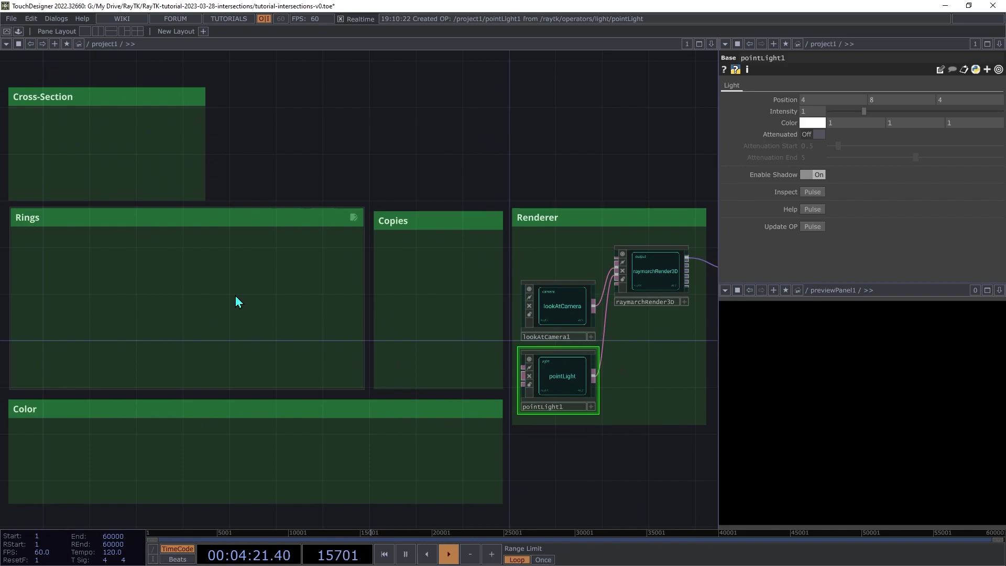
pyautogui.hotkey('alt', 'r')
pyautogui.write('ring')
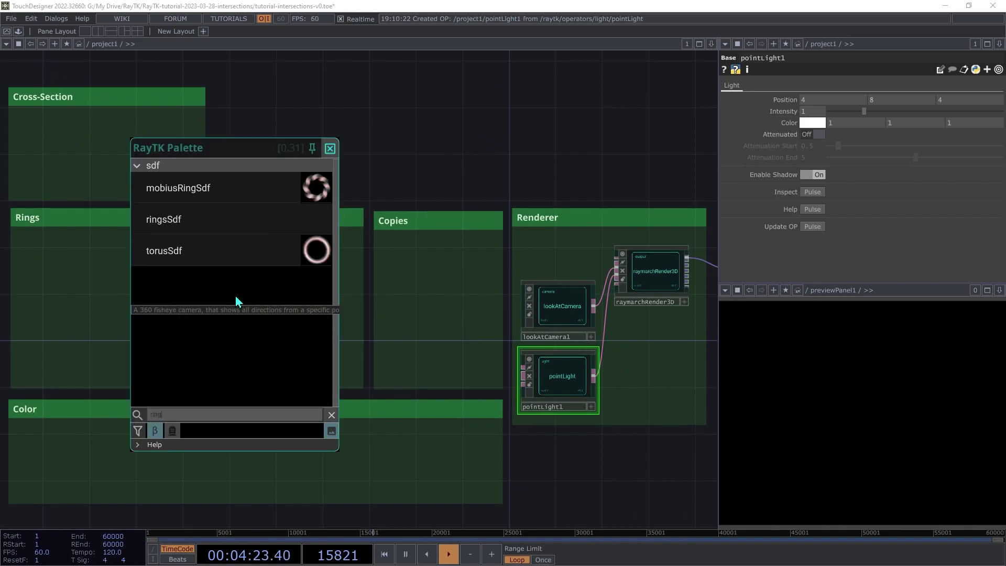
pyautogui.click(177, 225)
pyautogui.moveTo(351, 291); pyautogui.dragTo(294, 277)
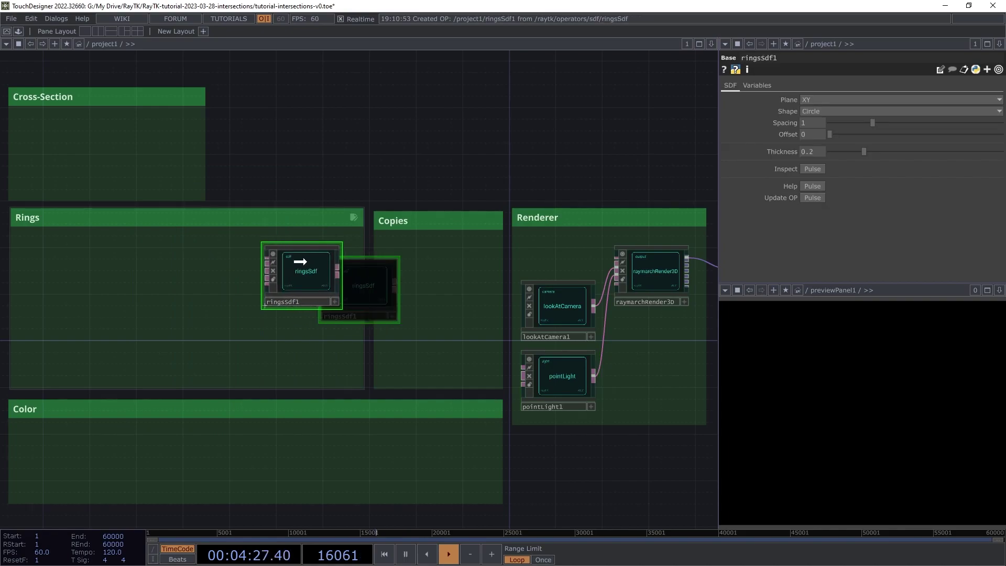
pyautogui.click(338, 271)
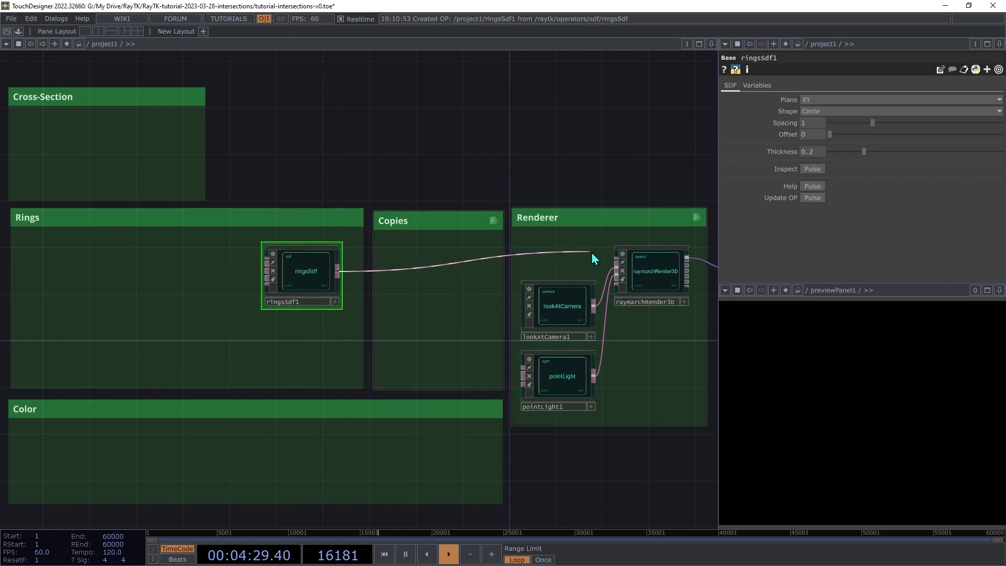
pyautogui.click(617, 260)
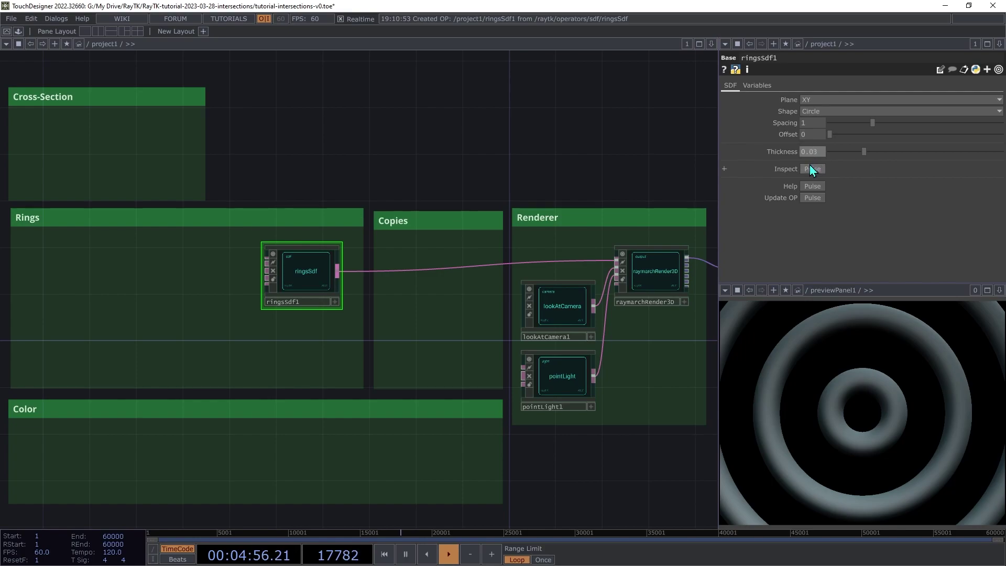
# Set the ringsSdf thickness to 0.03.
pyautogui.write('03')
pyautogui.press('Return')
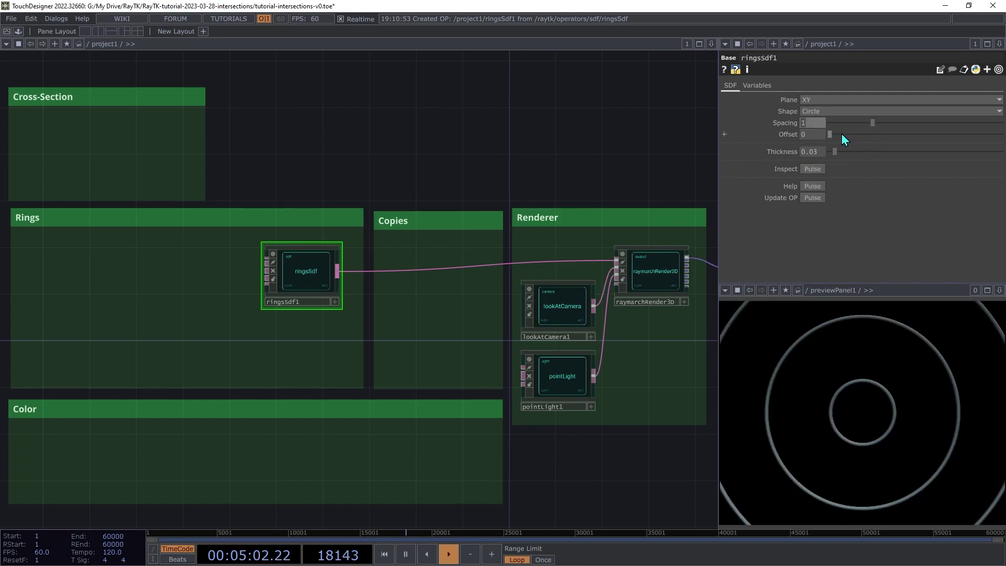
# Try other offset and spacing values on ringsSdf, returning the offset to 0 and undoing the spacing change.
pyautogui.moveTo(833, 137); pyautogui.dragTo(959, 166)
pyautogui.moveTo(818, 135)
pyautogui.mouseDown()
pyautogui.moveTo(818, 115)
pyautogui.moveTo(810, 137)
pyautogui.mouseUp()
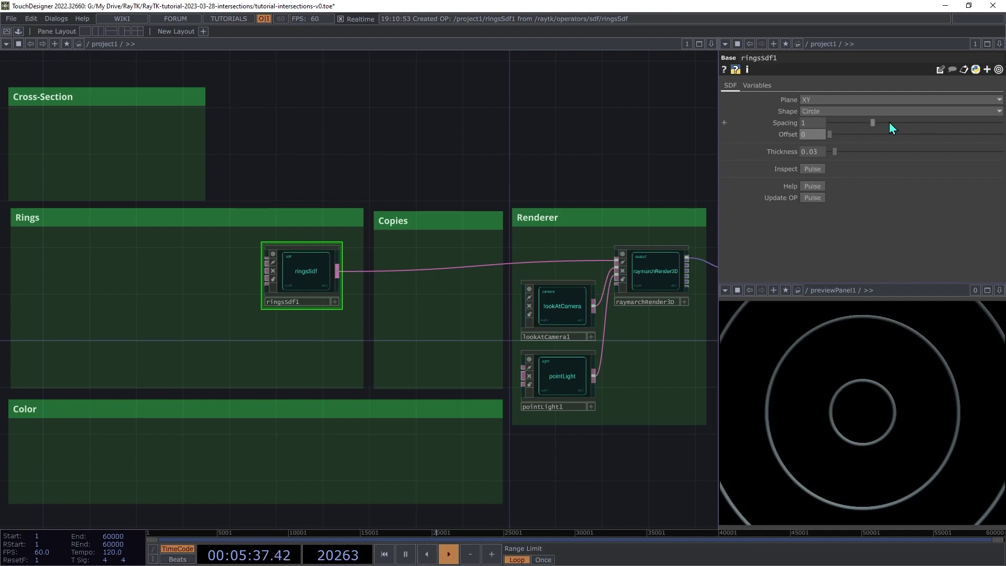
pyautogui.moveTo(875, 123); pyautogui.dragTo(897, 122)
pyautogui.hotkey('ctrl', 'z')
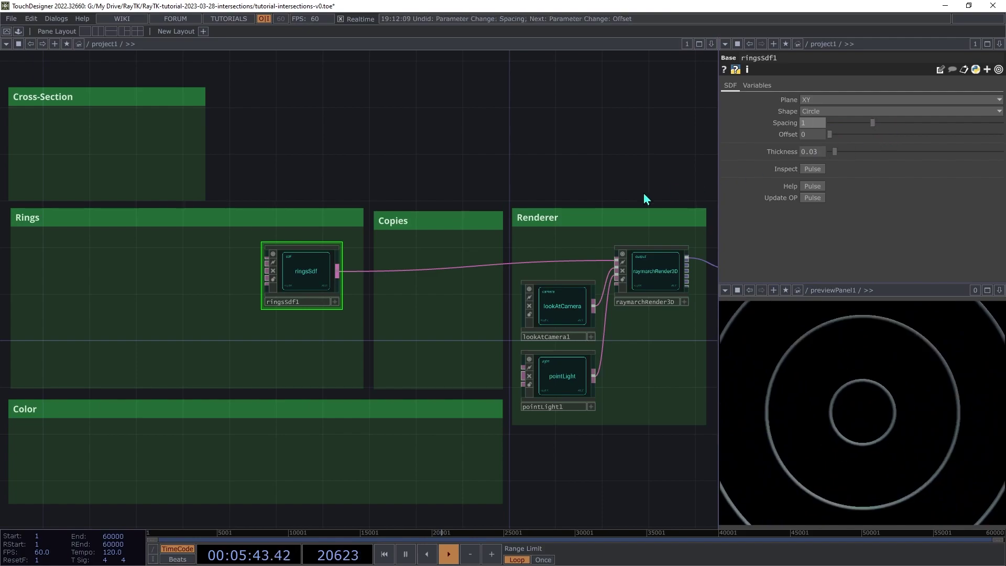
# Try the Square and Diamond shapes on ringsSdf, and set the shape back to Circle.
pyautogui.click(810, 111)
pyautogui.click(814, 134)
pyautogui.click(814, 112)
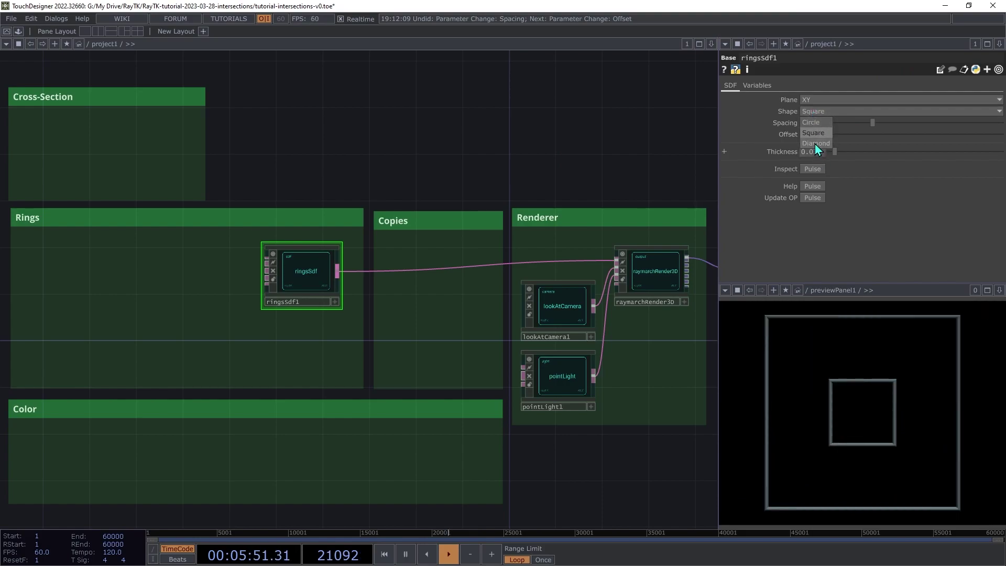
pyautogui.click(816, 144)
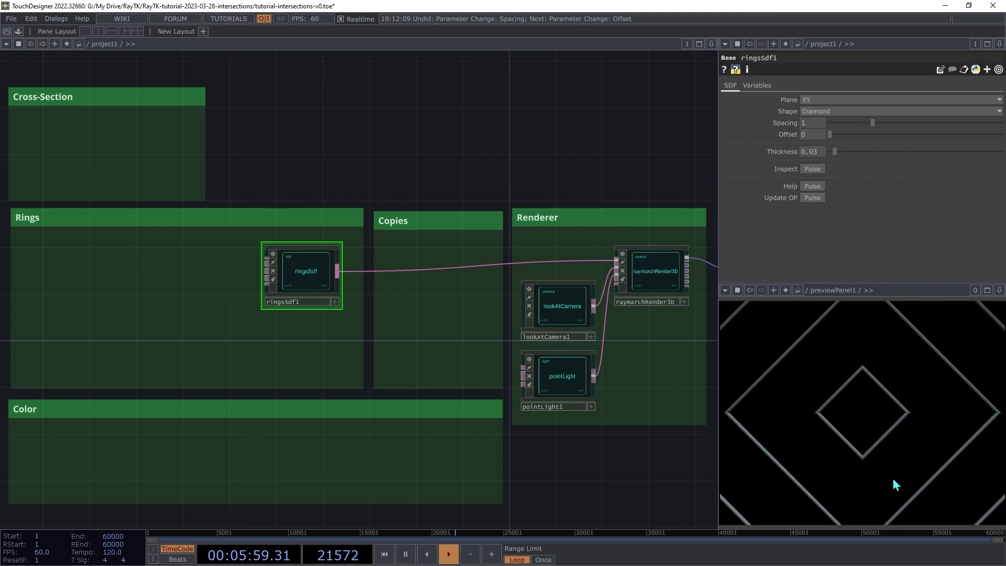
pyautogui.click(825, 110)
pyautogui.click(822, 121)
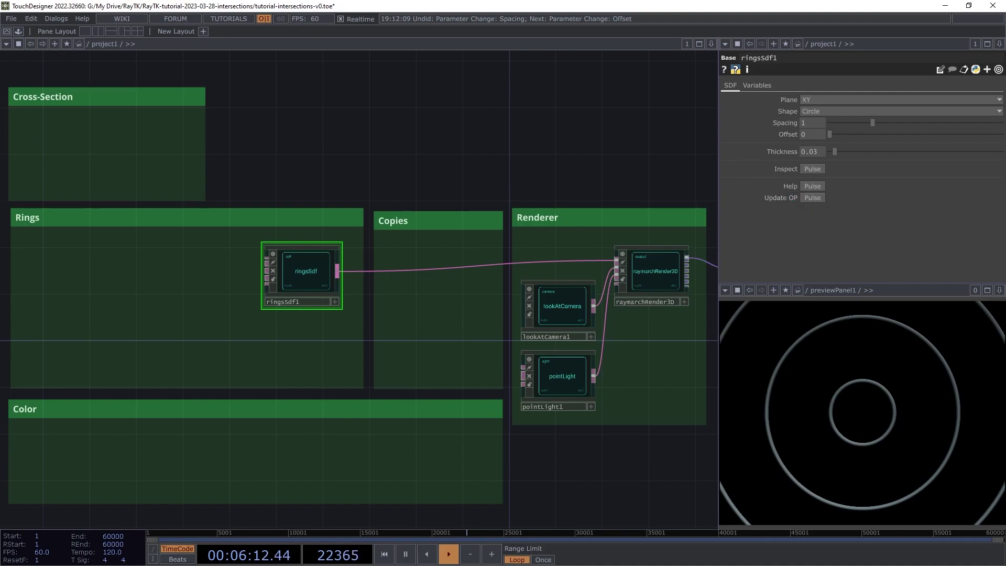
# Add a rectangleSdf operator, connect it to ringsSdf's Cross Section Shape input, and place it in the Cross-Section area.
pyautogui.scroll(2, 76, 173)
pyautogui.scroll(4, 31, 157)
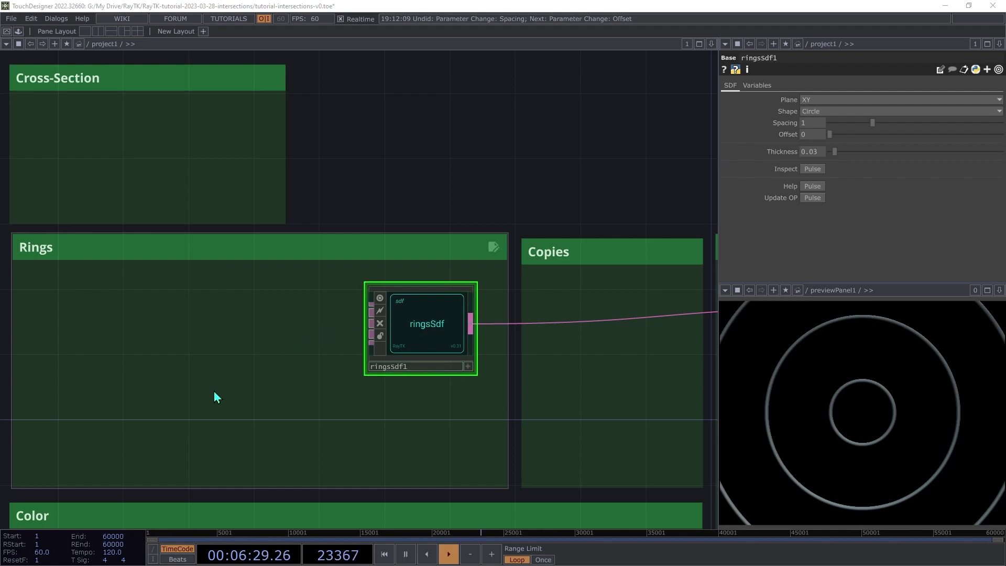
pyautogui.hotkey('alt', 'r')
pyautogui.write('recta')
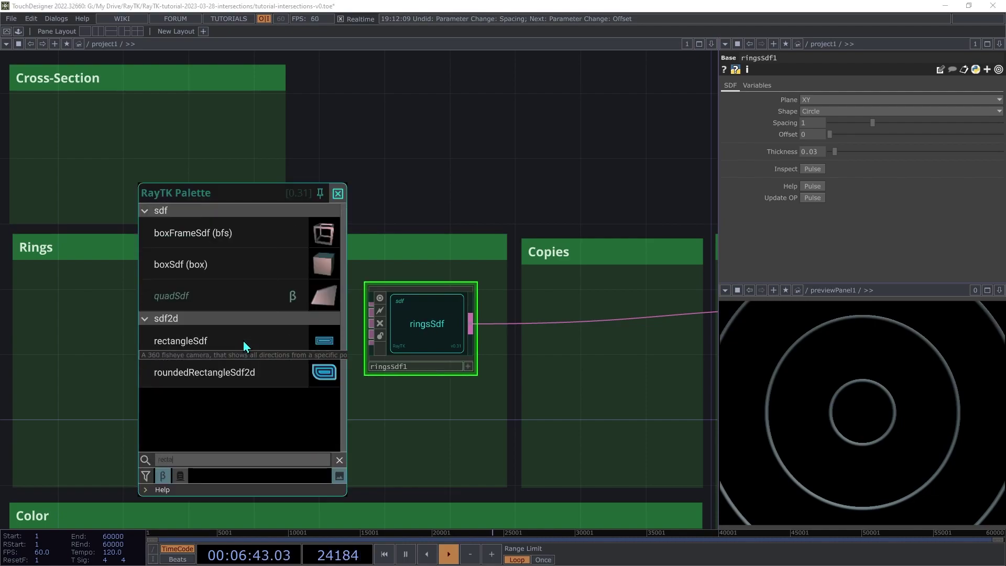
pyautogui.click(184, 342)
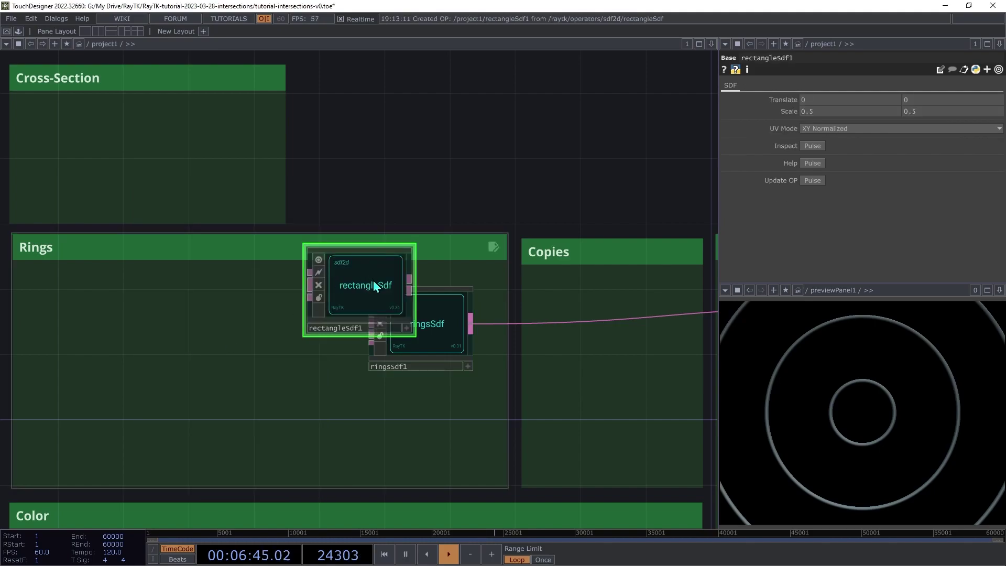
pyautogui.click(146, 344)
pyautogui.moveTo(146, 344); pyautogui.dragTo(112, 327)
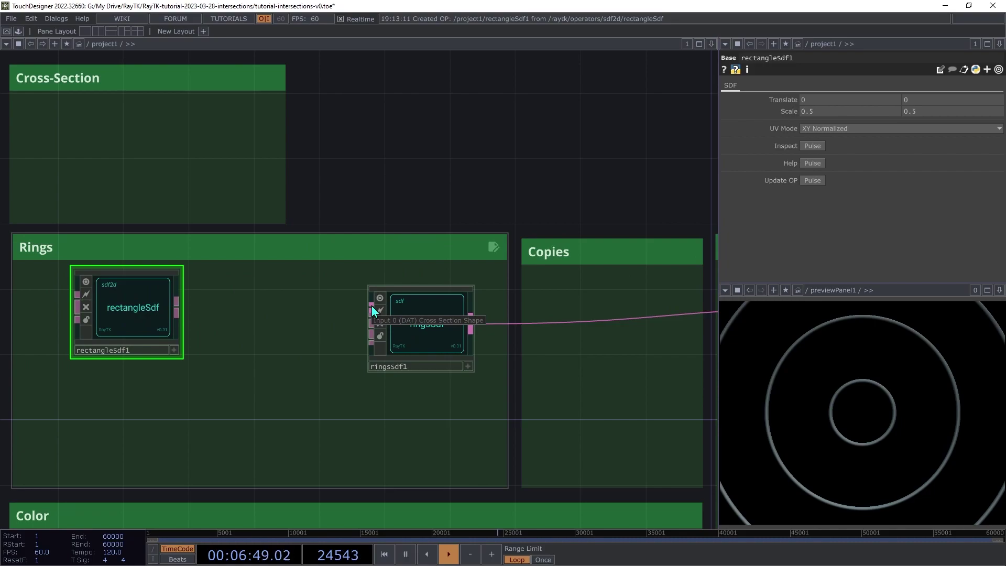
pyautogui.moveTo(372, 306); pyautogui.dragTo(207, 180)
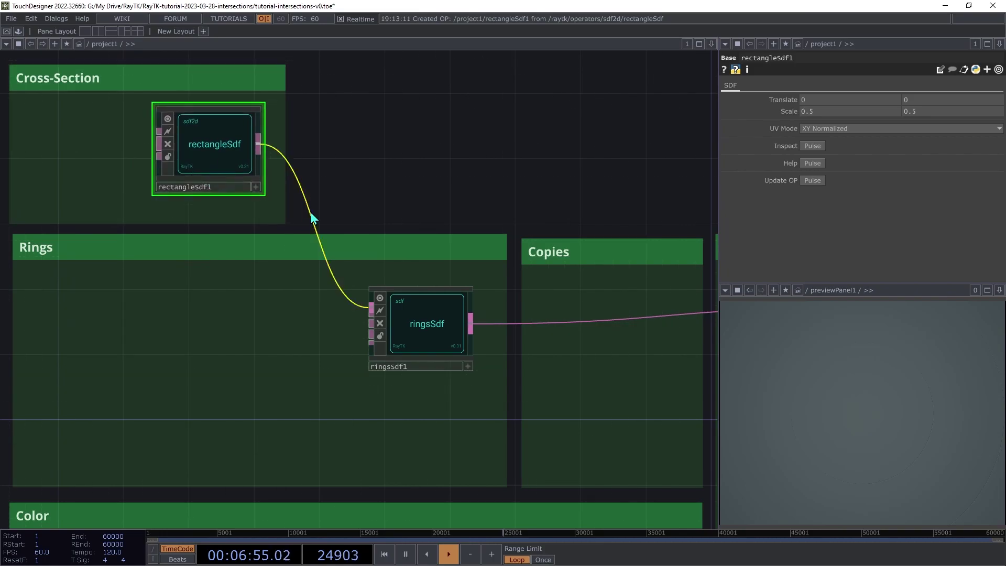
# Set the rectangleSdf scale to 0.1 on both axes.
pyautogui.moveTo(794, 111); pyautogui.dragTo(785, 92, button='middle')
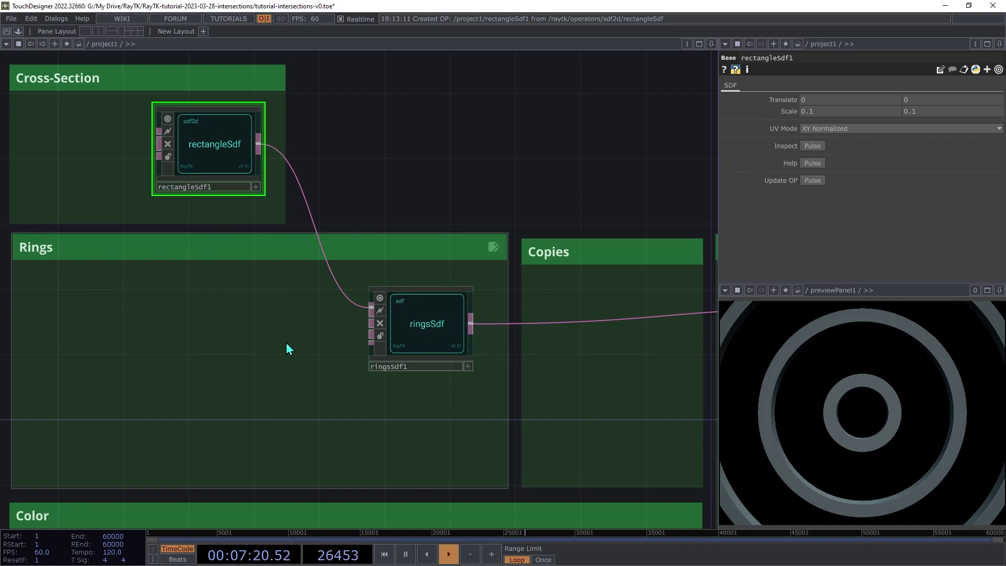
# Add a rotate filter in the Cross-Section area between rectangleSdf and ringsSdf, moving rectangleSdf aside to make room and wiring the filter into ringsSdf.
pyautogui.moveTo(201, 166); pyautogui.dragTo(69, 166)
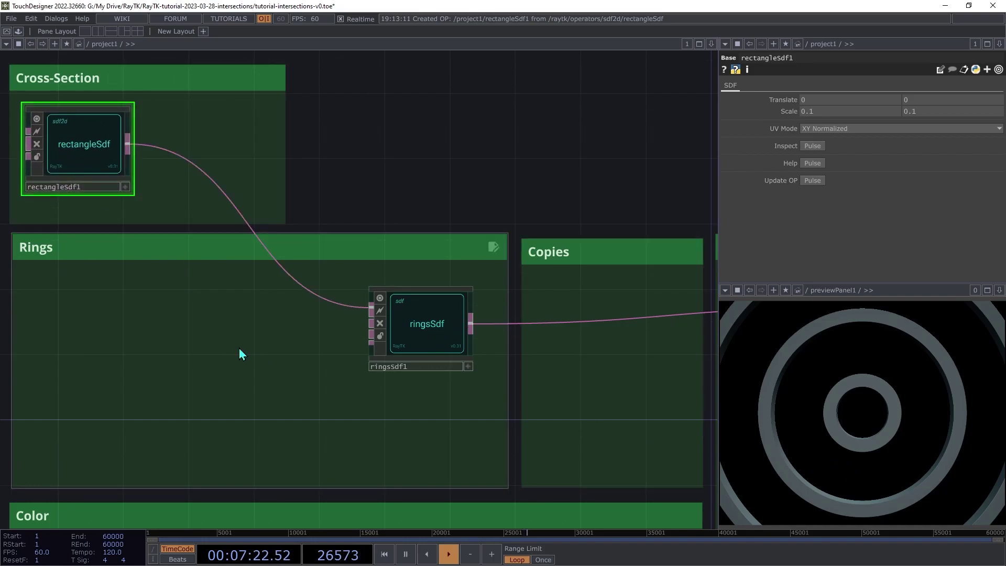
pyautogui.hotkey('alt', 'r')
pyautogui.write('rot')
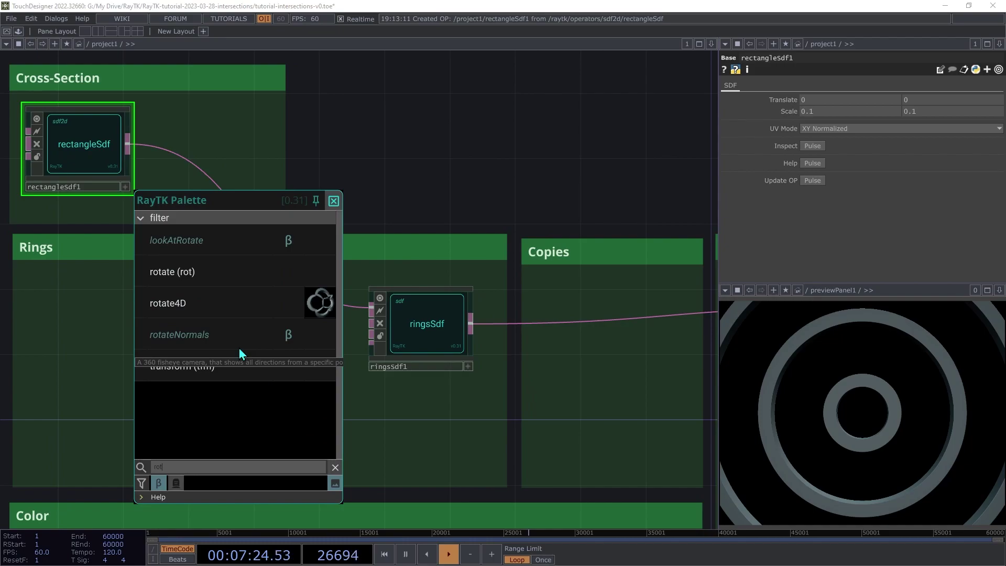
pyautogui.click(193, 274)
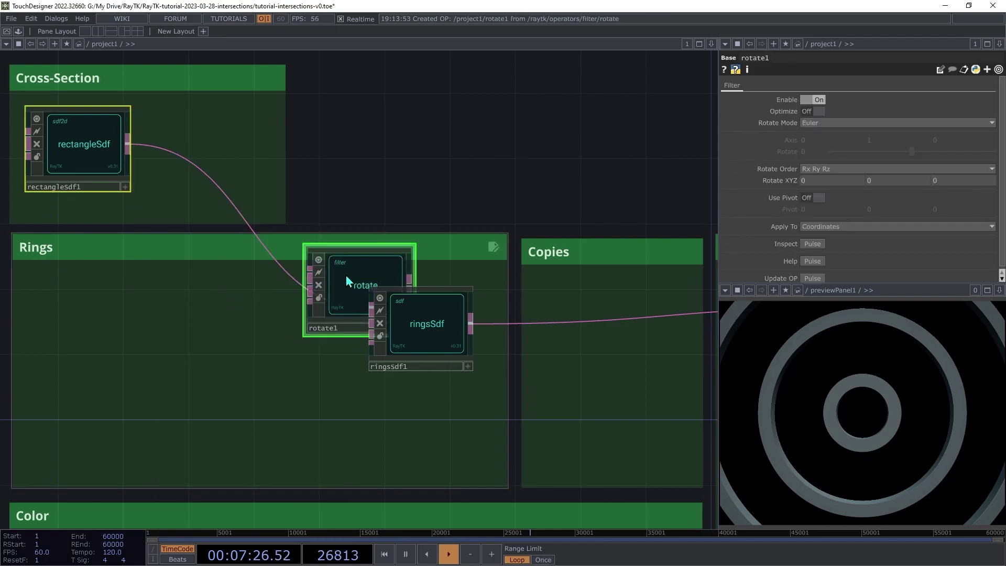
pyautogui.moveTo(367, 283)
pyautogui.mouseDown()
pyautogui.moveTo(215, 141)
pyautogui.moveTo(127, 145)
pyautogui.mouseUp()
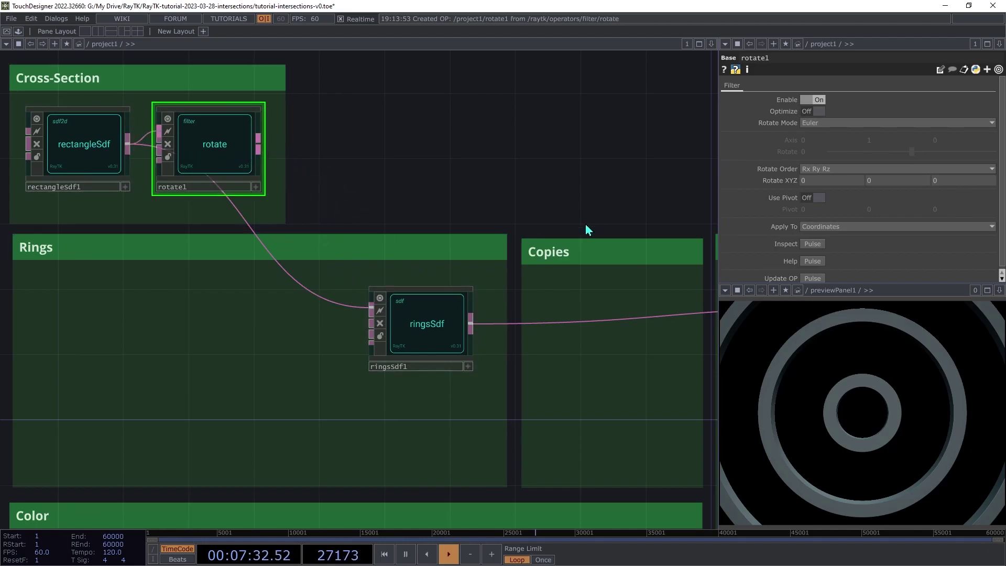
pyautogui.moveTo(367, 318); pyautogui.dragTo(259, 149)
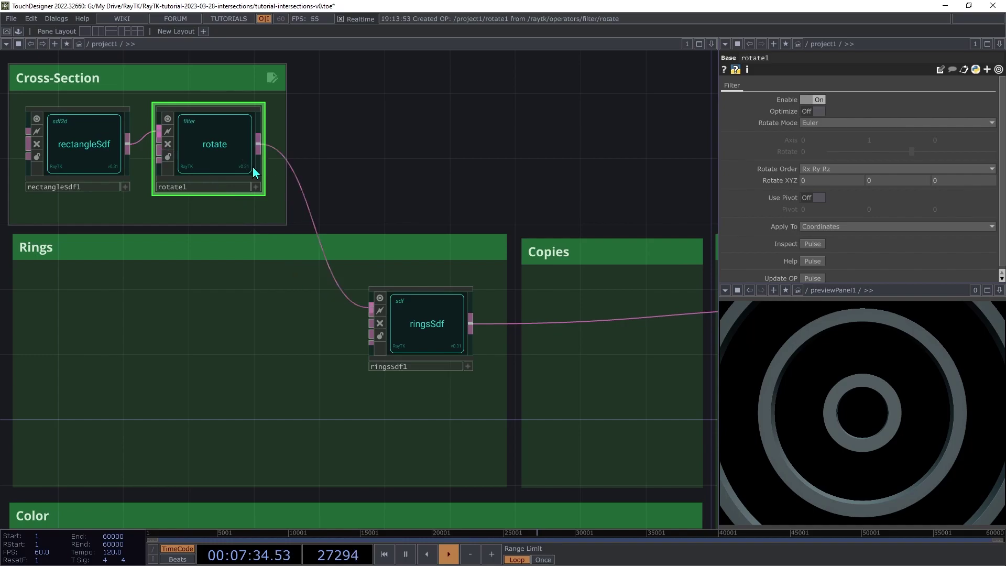
# Switch the rotate filter's rotate mode to Axis and set its rotation to 45.
pyautogui.click(823, 120)
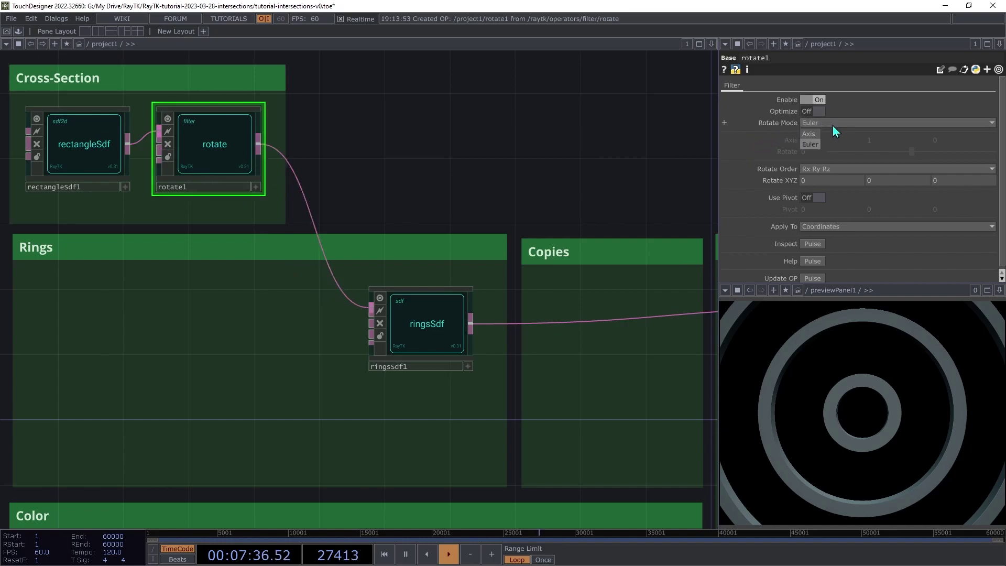
pyautogui.click(810, 135)
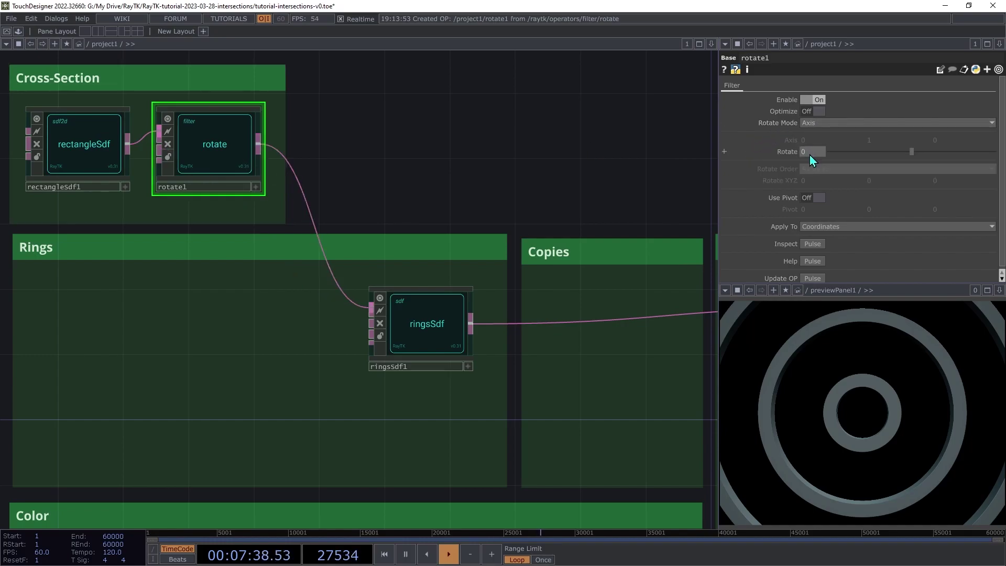
pyautogui.write('45')
pyautogui.press('Return')
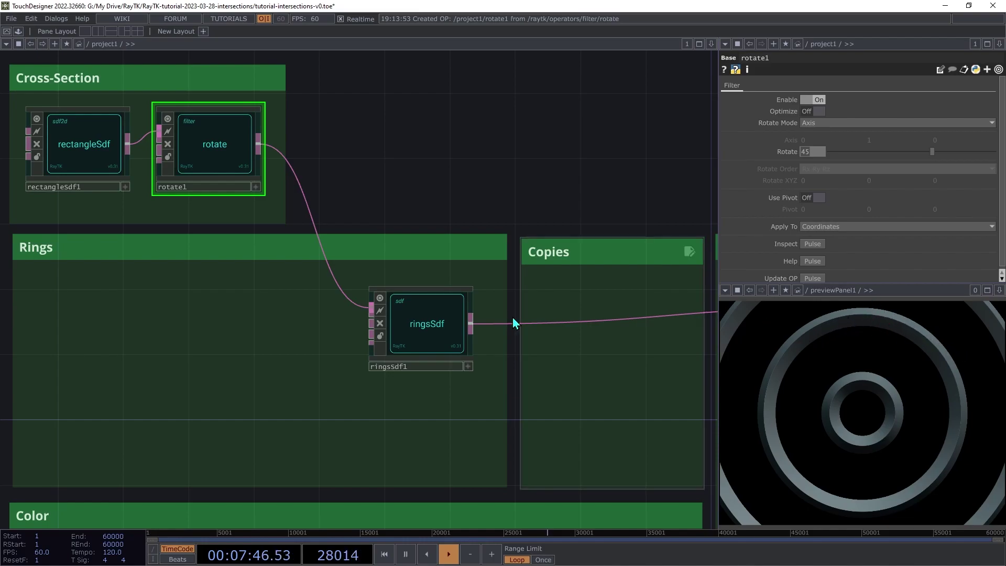
# Set the rectangleSdf scale to 0.03 on both axes.
pyautogui.click(76, 158)
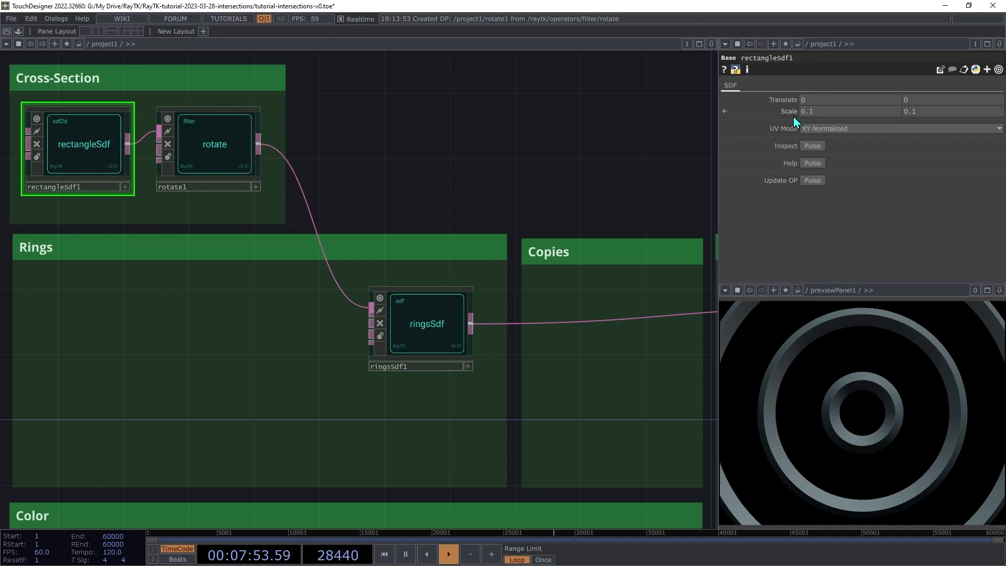
pyautogui.moveTo(788, 110)
pyautogui.mouseDown(button='middle')
pyautogui.moveTo(780, 134)
pyautogui.moveTo(776, 94)
pyautogui.moveTo(785, 118)
pyautogui.mouseUp(button='middle')
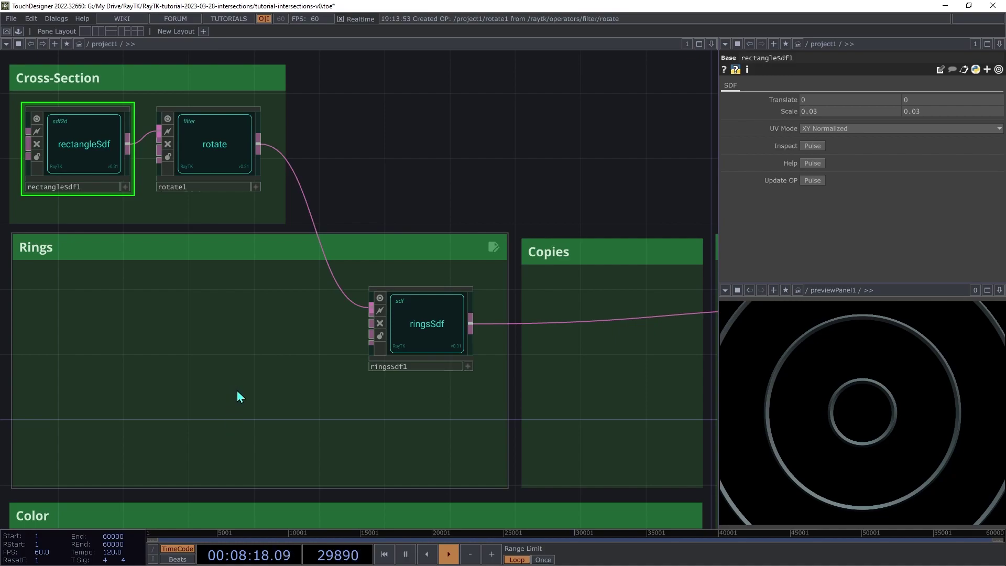
# Add a radialClone filter in the Copies area, inserted on the wire coming out of ringsSdf.
pyautogui.hotkey('alt', 'r')
pyautogui.write('radi')
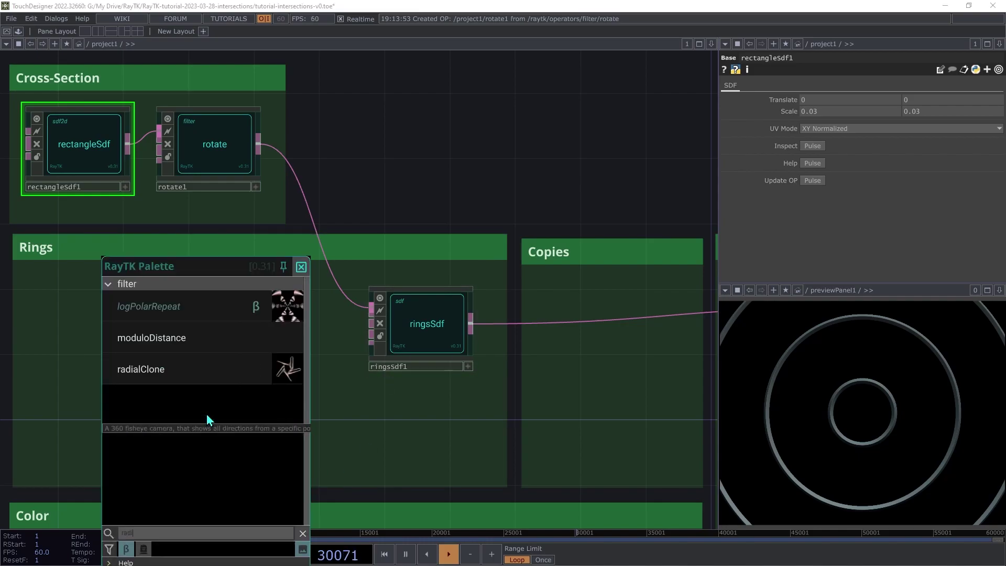
pyautogui.click(215, 378)
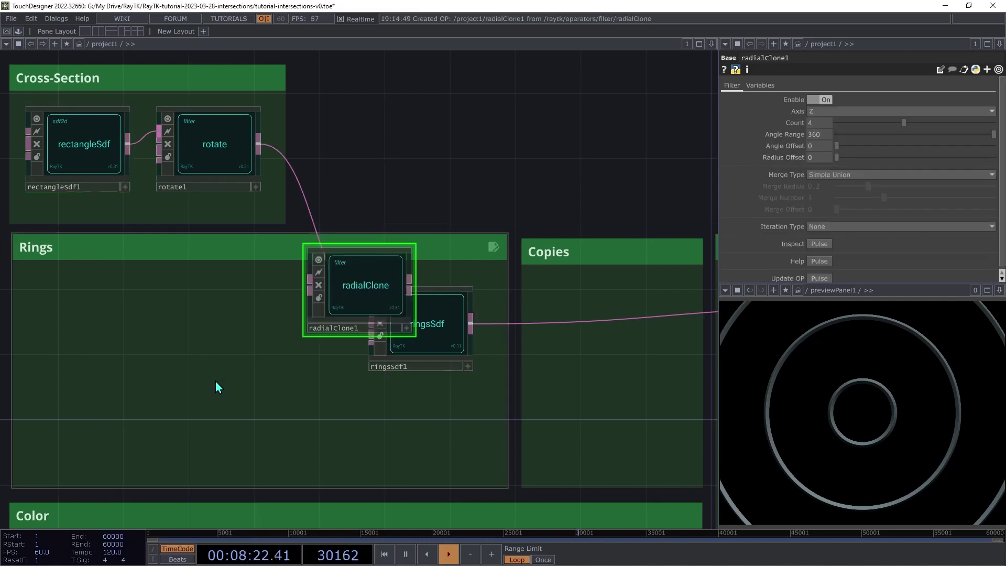
pyautogui.moveTo(334, 285); pyautogui.dragTo(566, 336)
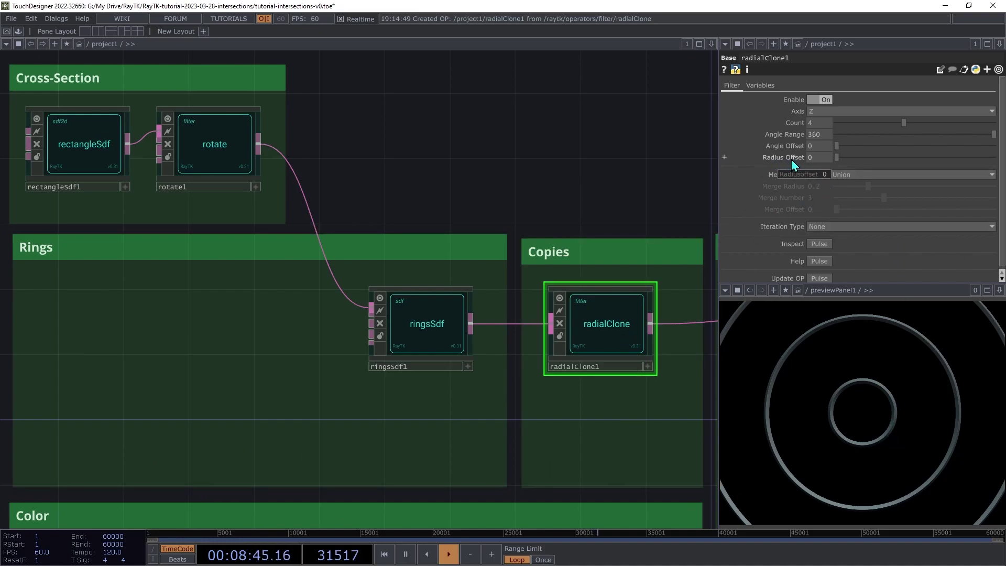
# Set radialClone's radius offset to 1 and its merge type to Smooth Union with a merge radius of 0.1.
pyautogui.moveTo(841, 158); pyautogui.dragTo(970, 221)
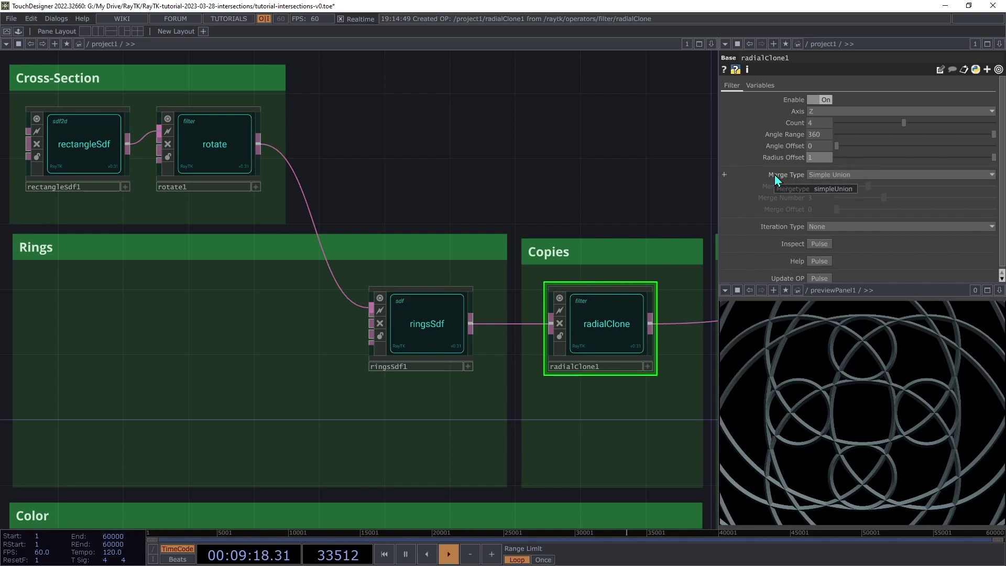
pyautogui.click(832, 177)
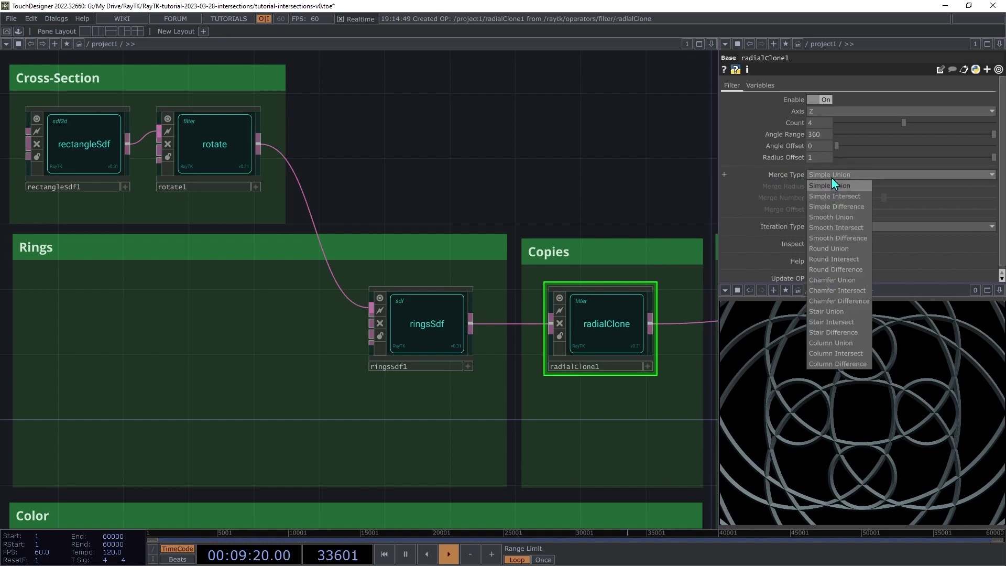
pyautogui.click(840, 218)
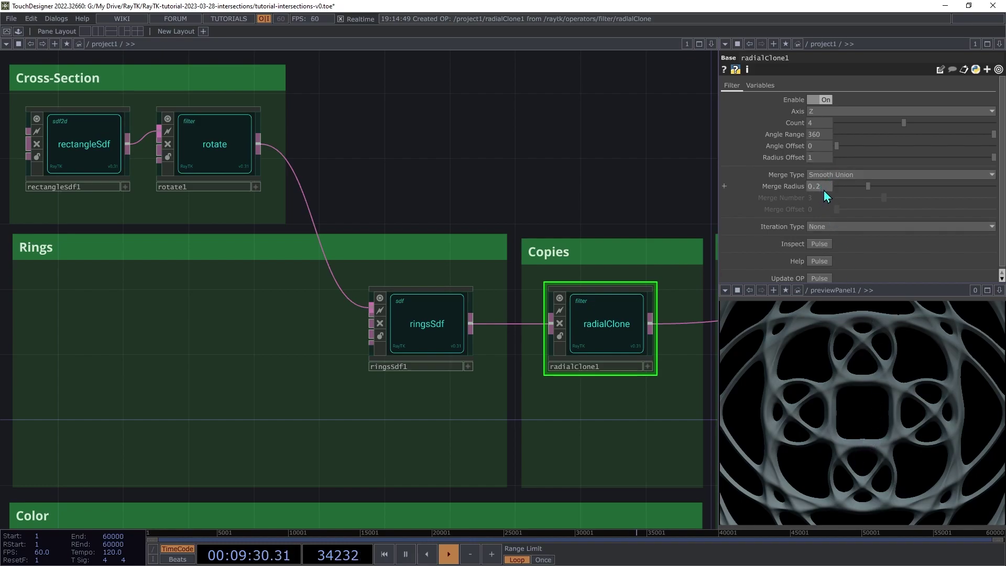
pyautogui.moveTo(824, 190); pyautogui.dragTo(813, 176, button='middle')
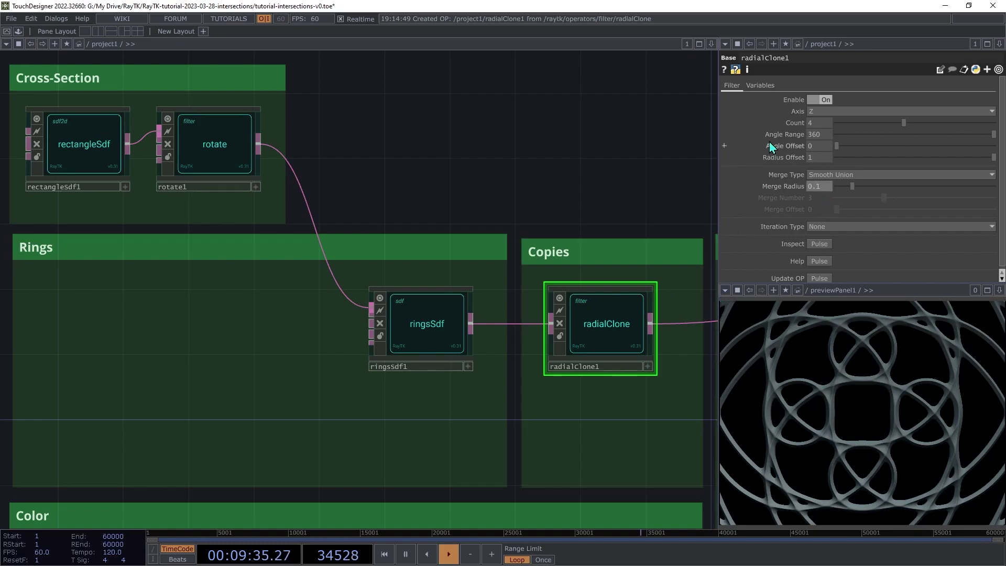
# Set the radialClone count to 6.
pyautogui.click(816, 124)
pyautogui.write('6')
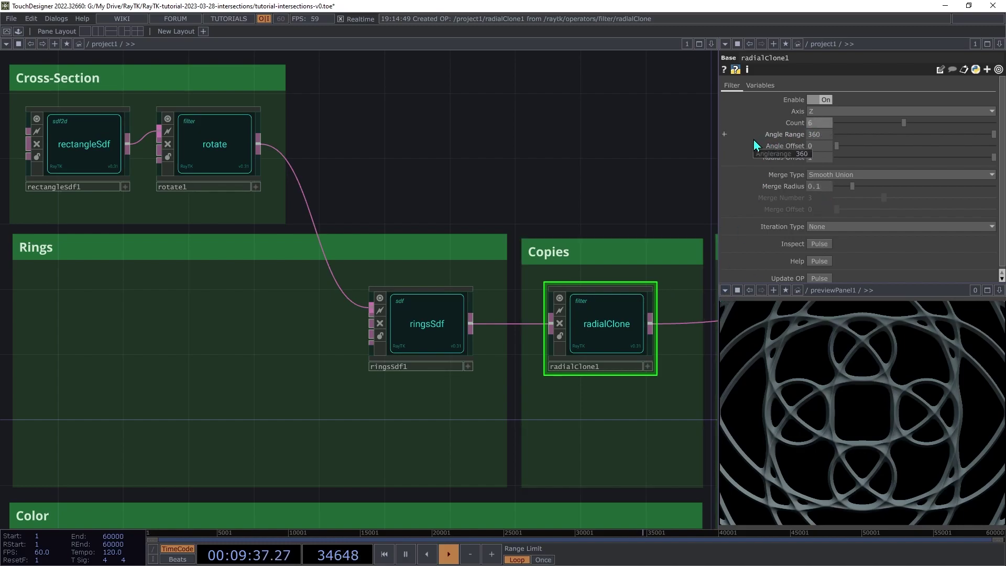
pyautogui.press('Return')
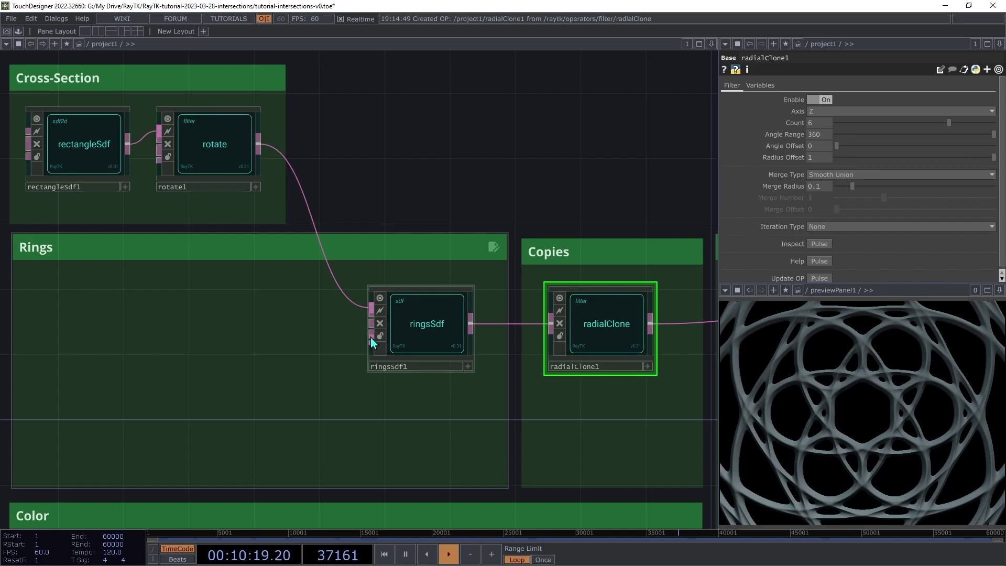
# Create a variable reference to radialClone's Normalized Index (0..1) and place it in the Rings area.
pyautogui.click(403, 336)
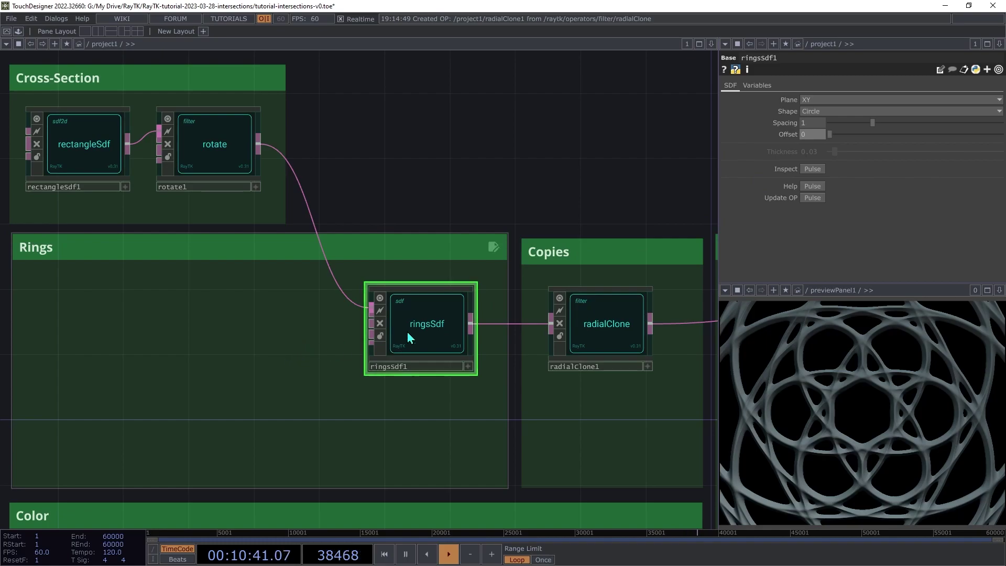
pyautogui.click(598, 322)
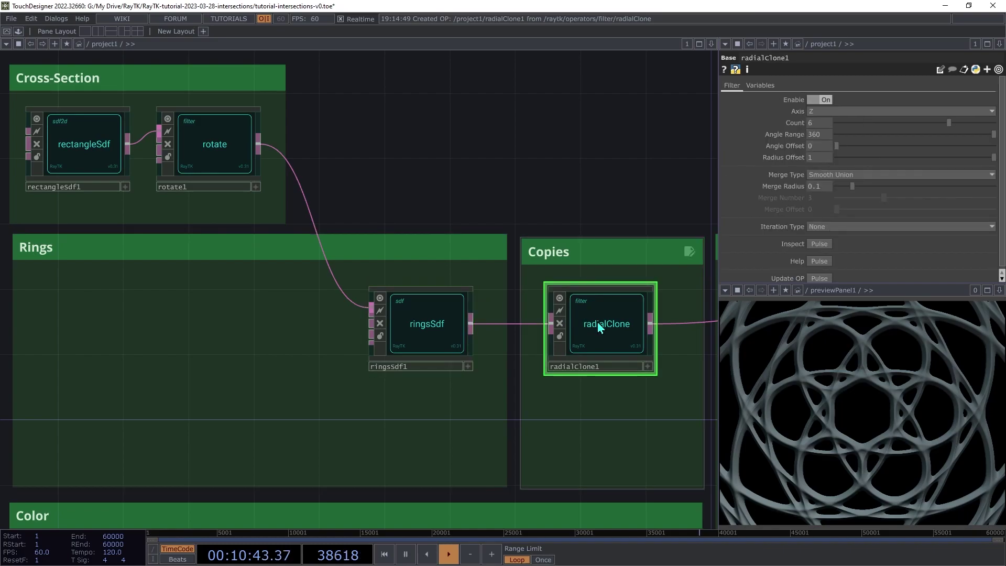
pyautogui.rightClick(178, 335)
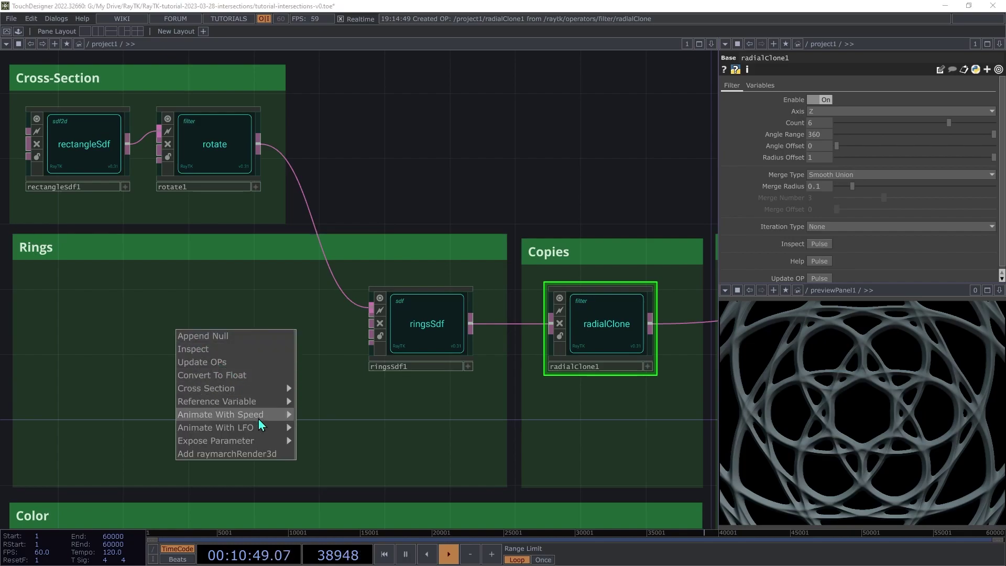
pyautogui.moveTo(269, 403)
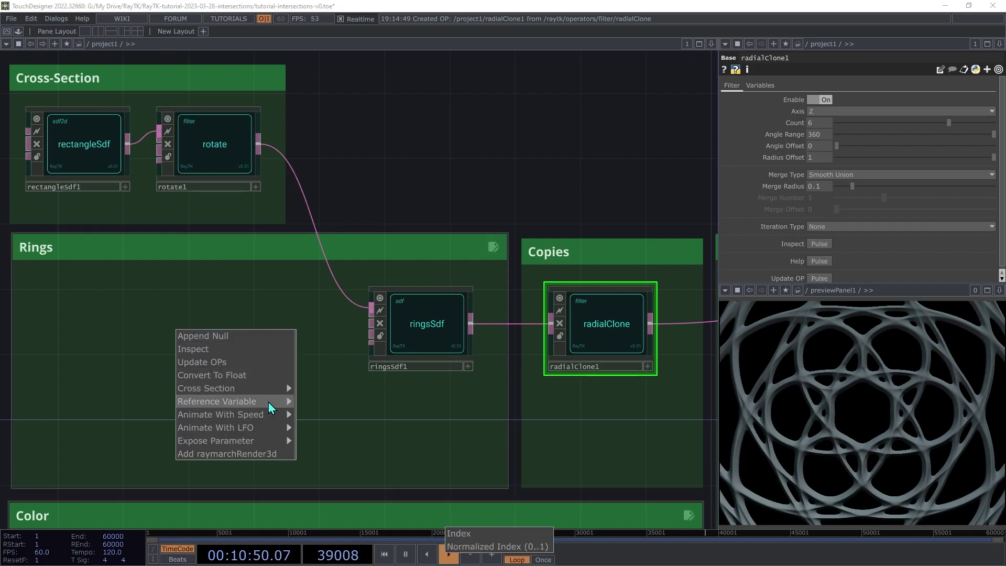
pyautogui.click(468, 548)
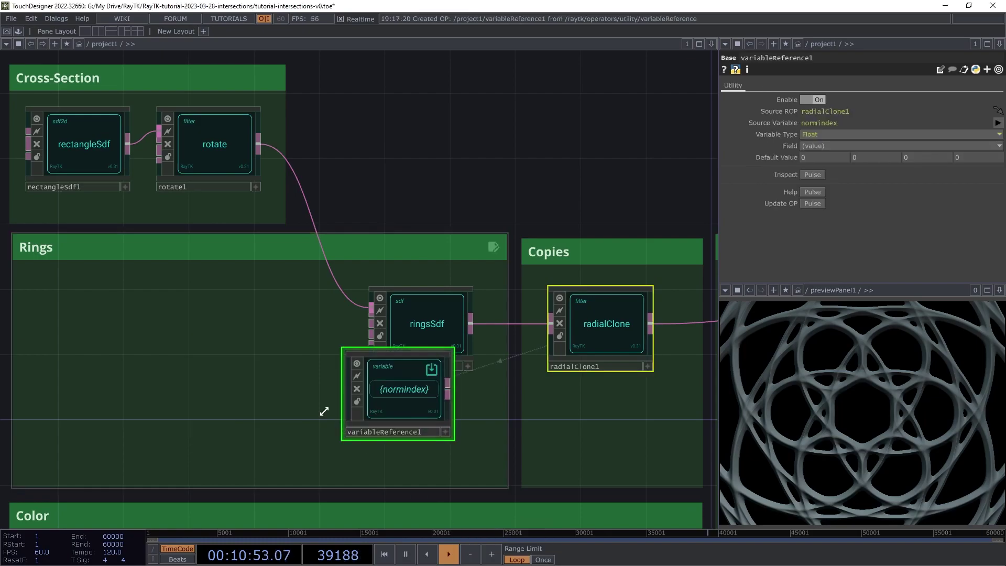
pyautogui.click(161, 375)
pyautogui.moveTo(162, 376); pyautogui.dragTo(73, 378)
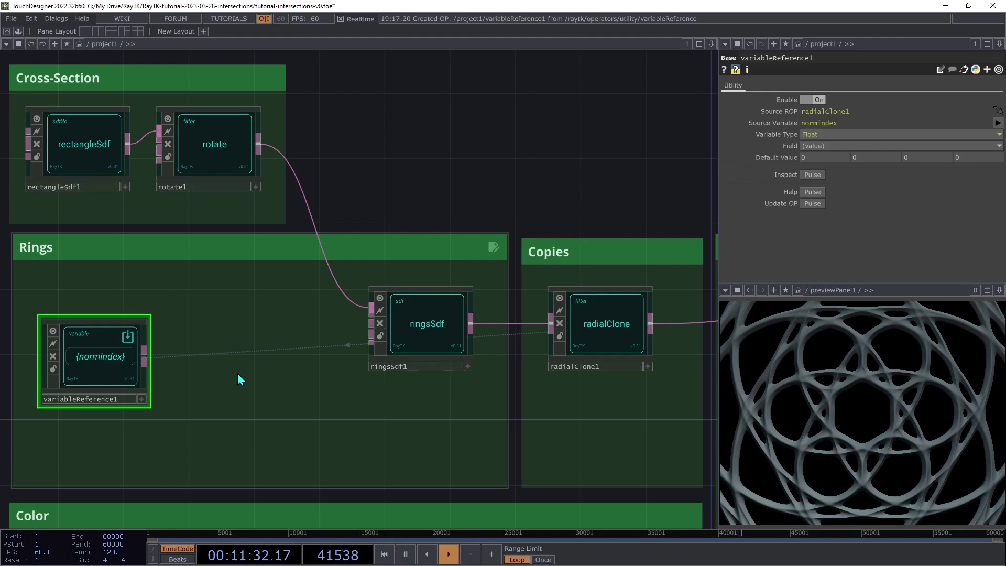
# Add a waveField operator in the Rings area, feed it from the normindex variable reference, and connect its output to ringsSdf.
pyautogui.hotkey('alt', 'r')
pyautogui.write('wave')
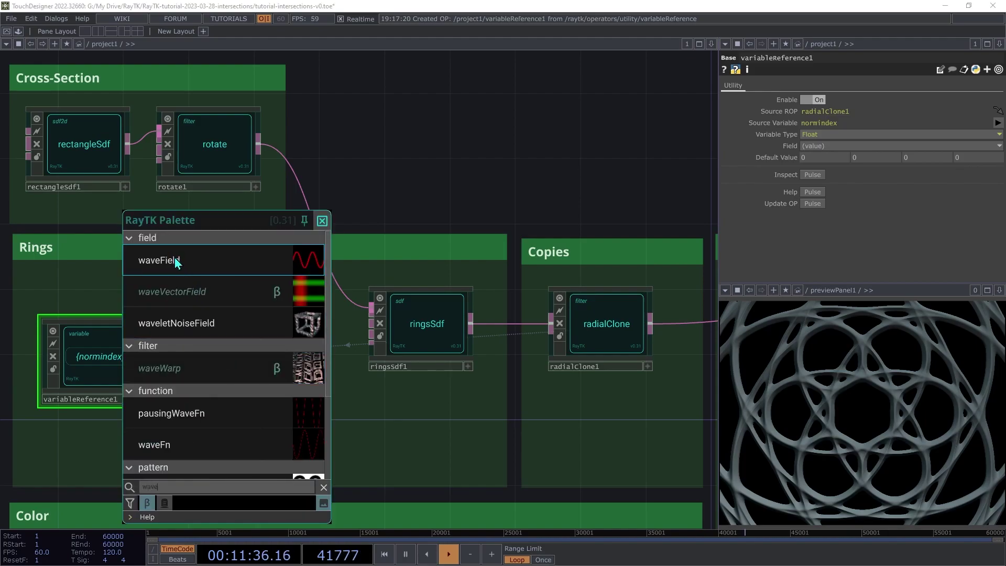
pyautogui.click(173, 261)
pyautogui.click(345, 299)
pyautogui.moveTo(344, 299); pyautogui.dragTo(226, 356)
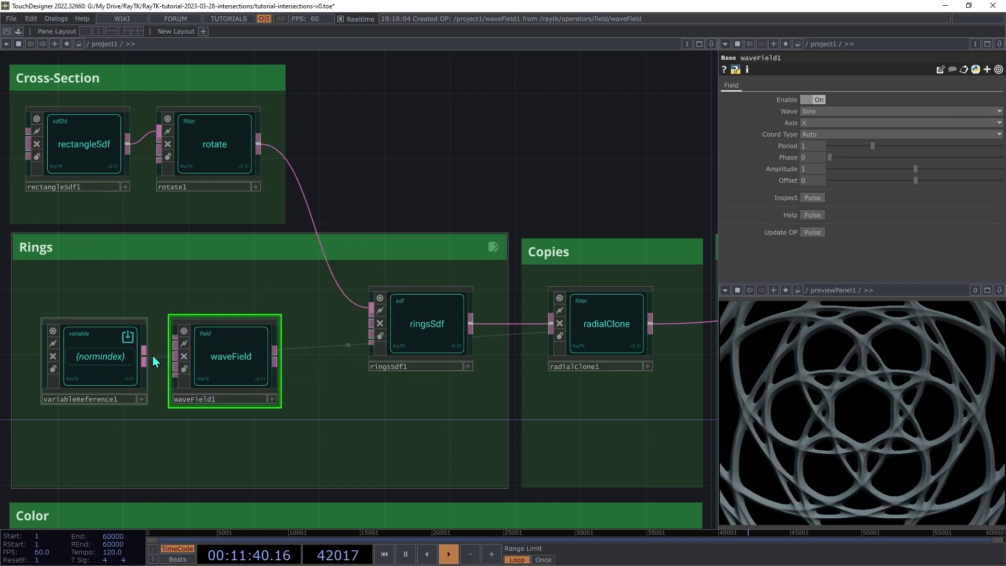
pyautogui.moveTo(176, 345); pyautogui.dragTo(144, 356)
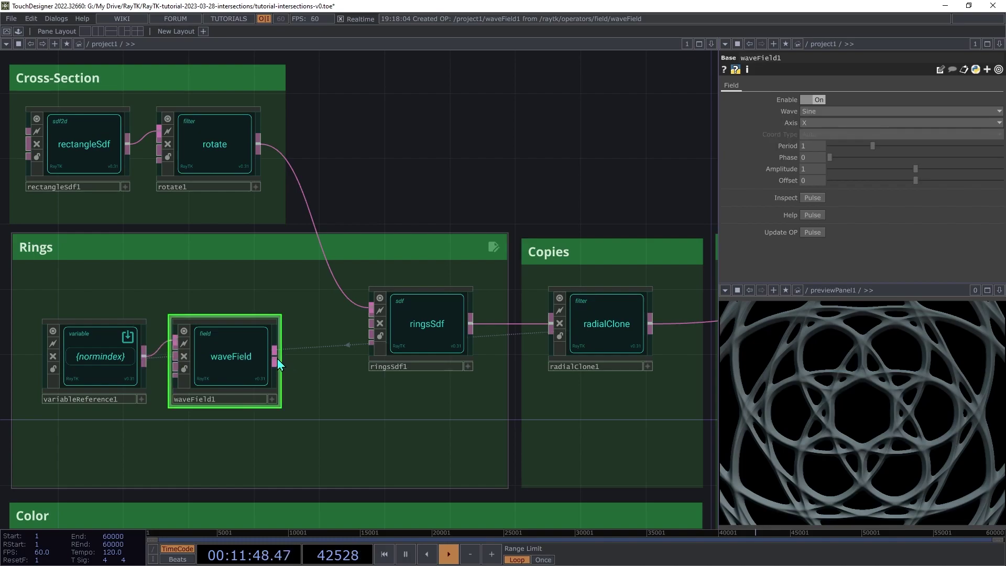
pyautogui.moveTo(275, 352); pyautogui.dragTo(364, 336)
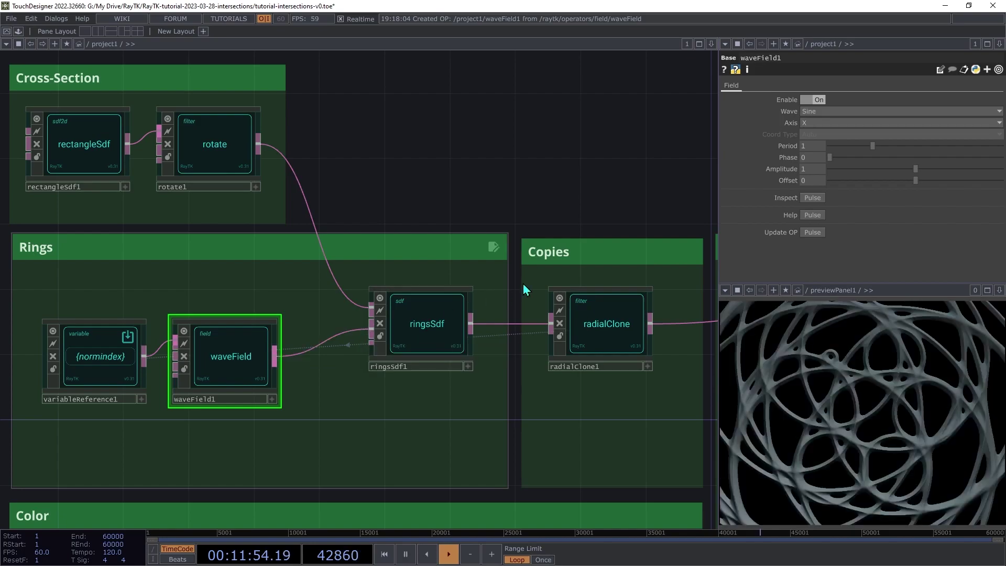
# Set waveField's wave to Ramp and try its phase across the range up to 1, leaving it at 0.976.
pyautogui.click(808, 111)
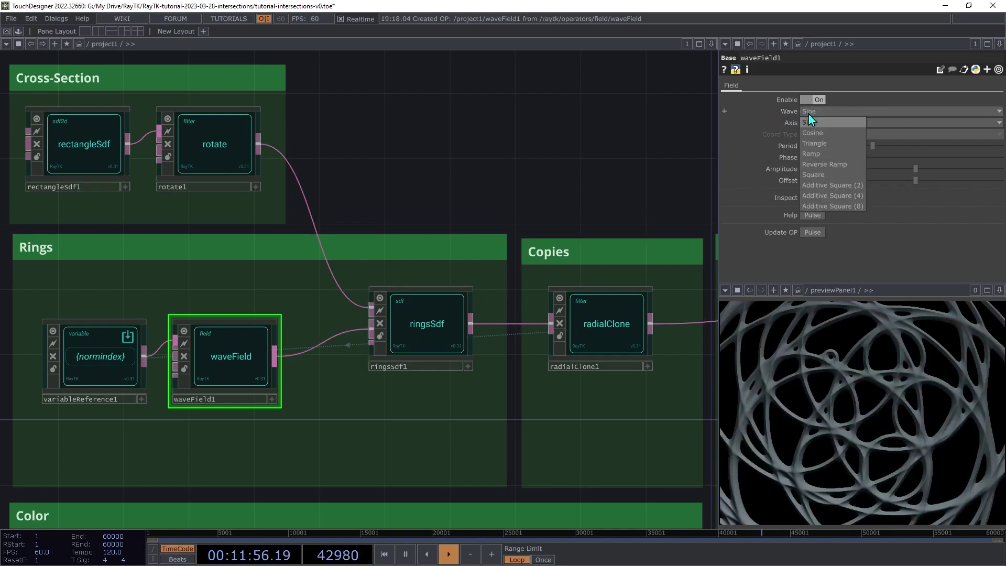
pyautogui.click(823, 153)
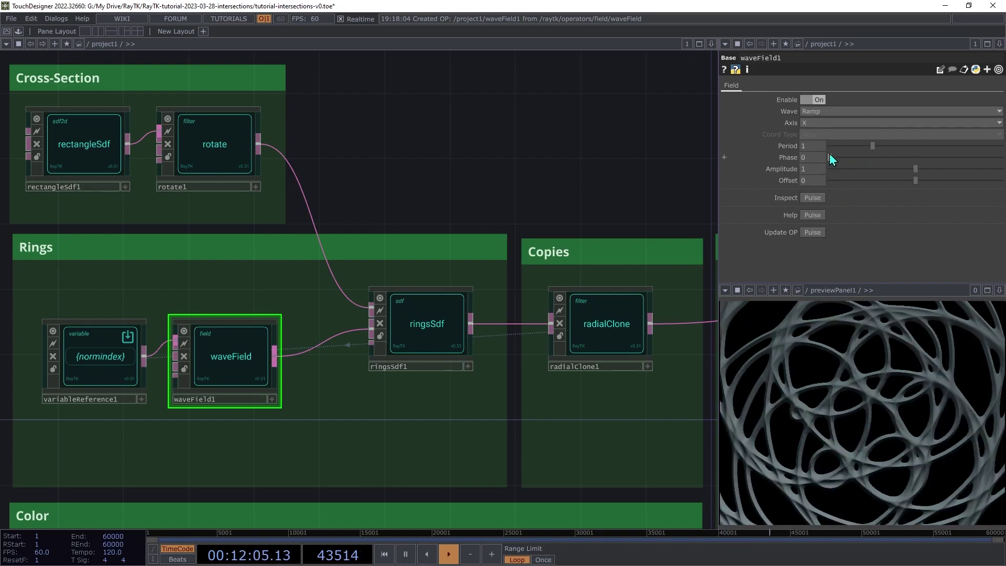
pyautogui.moveTo(831, 160); pyautogui.dragTo(806, 204)
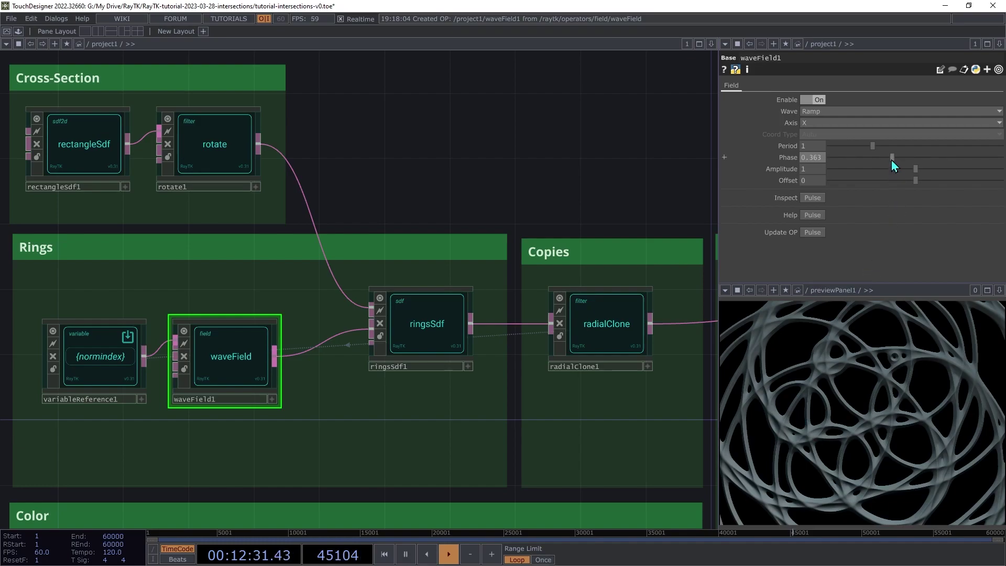
pyautogui.moveTo(891, 159); pyautogui.dragTo(1002, 159)
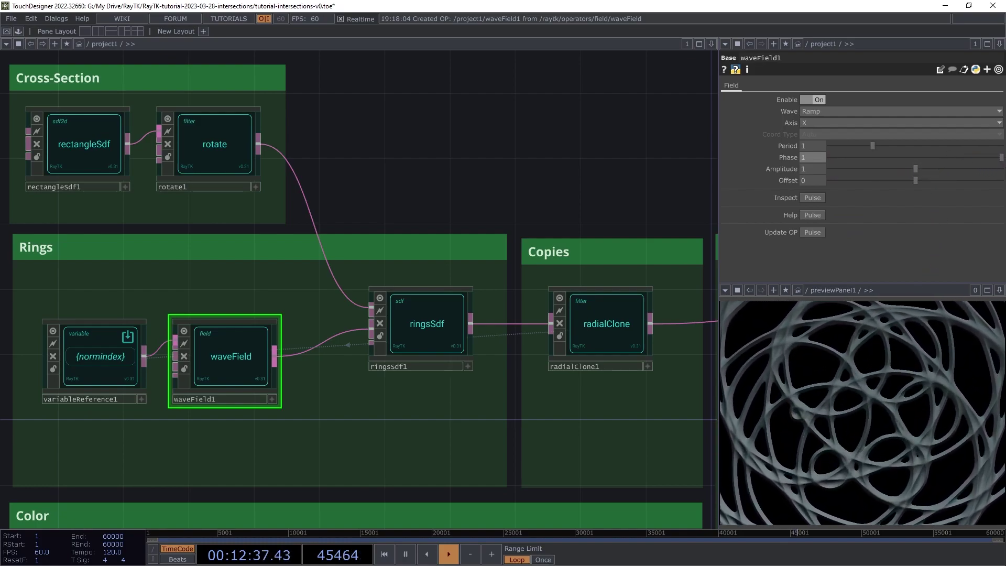
pyautogui.moveTo(816, 159); pyautogui.dragTo(816, 142, button='middle')
pyautogui.moveTo(1003, 160); pyautogui.dragTo(956, 255)
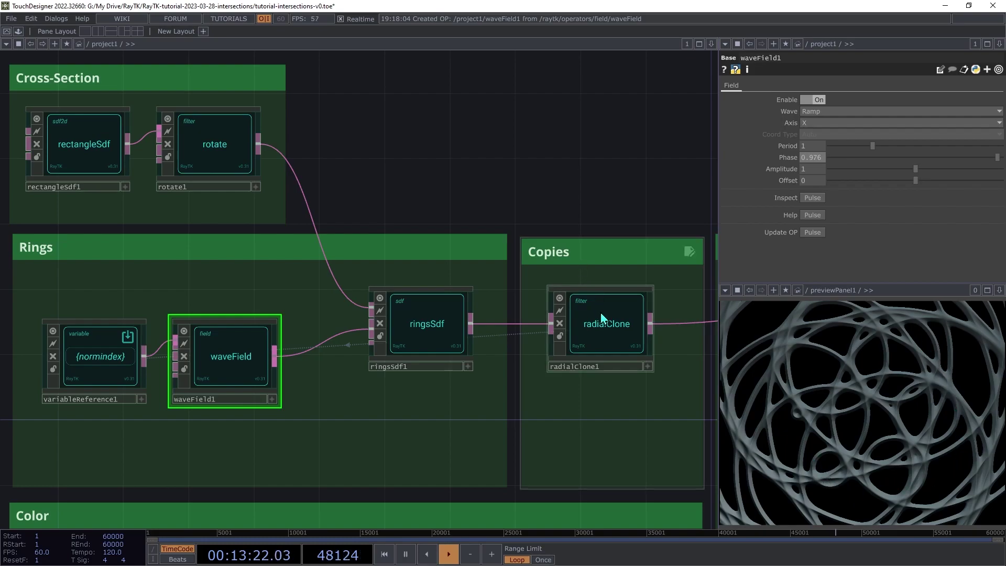
# Set the radialClone count to 12.
pyautogui.click(602, 314)
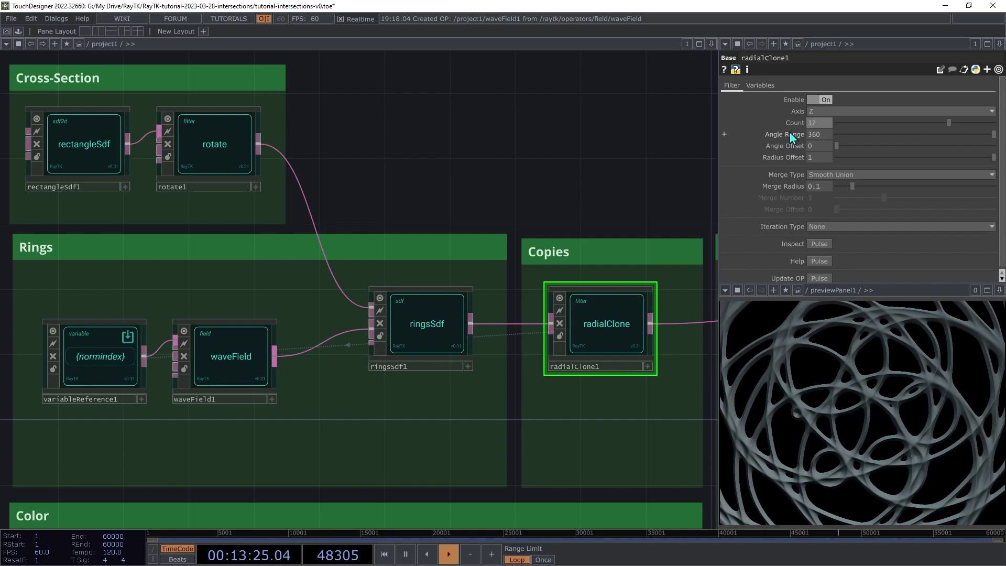
pyautogui.click(400, 408)
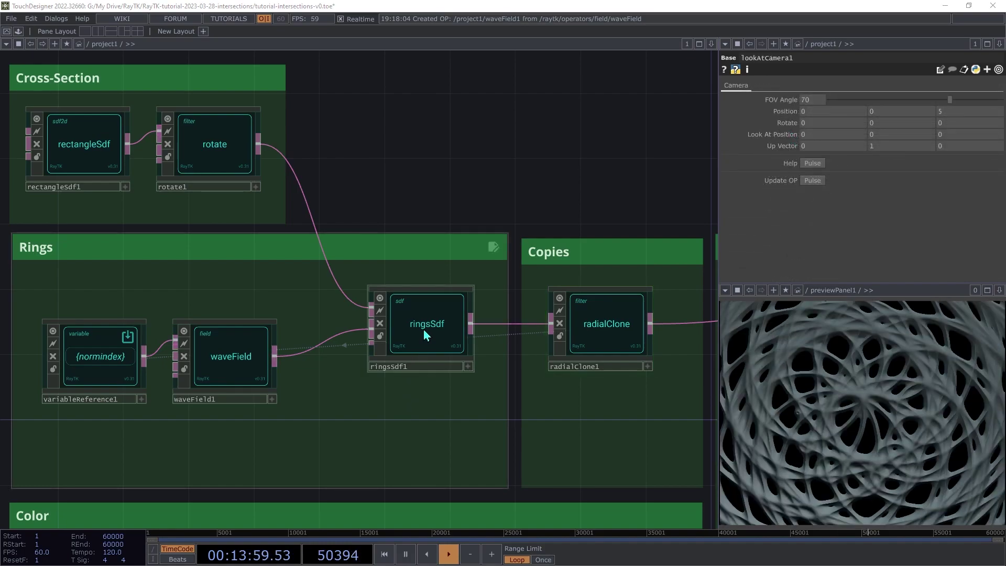
# Set ringsSdf's spacing to 2 and waveField's period to 0.5.
pyautogui.click(426, 335)
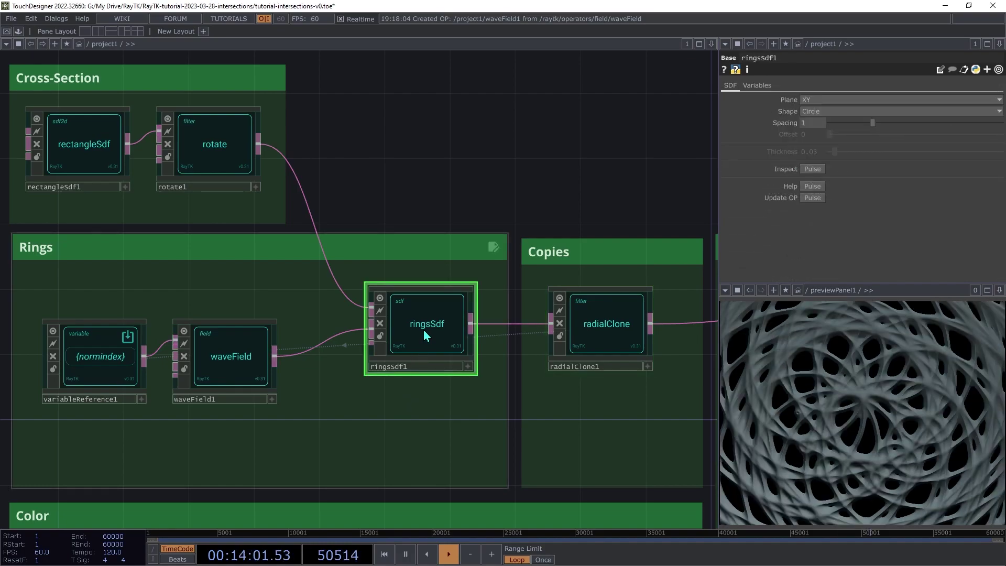
pyautogui.click(817, 124)
pyautogui.write('2')
pyautogui.press('Return')
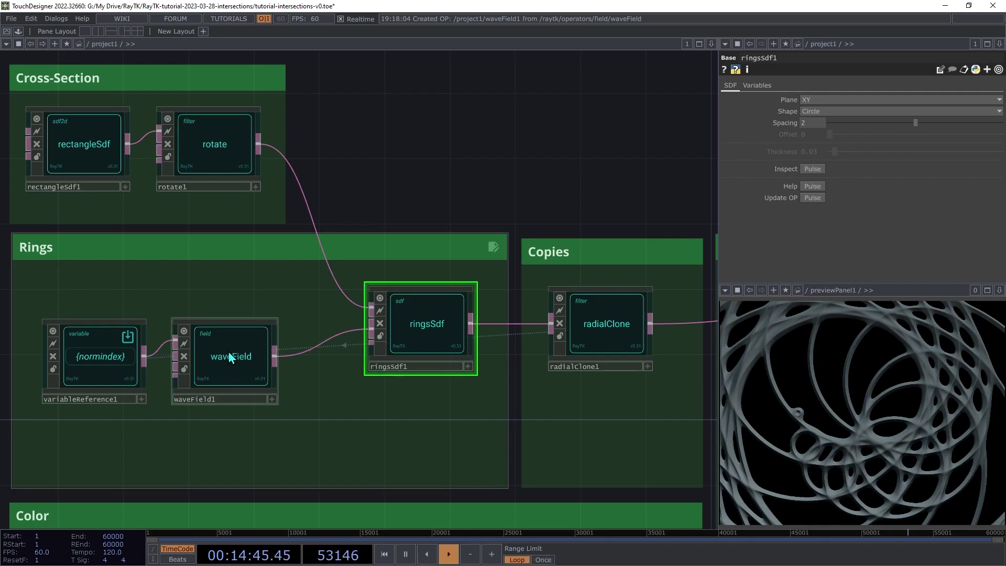
pyautogui.click(229, 353)
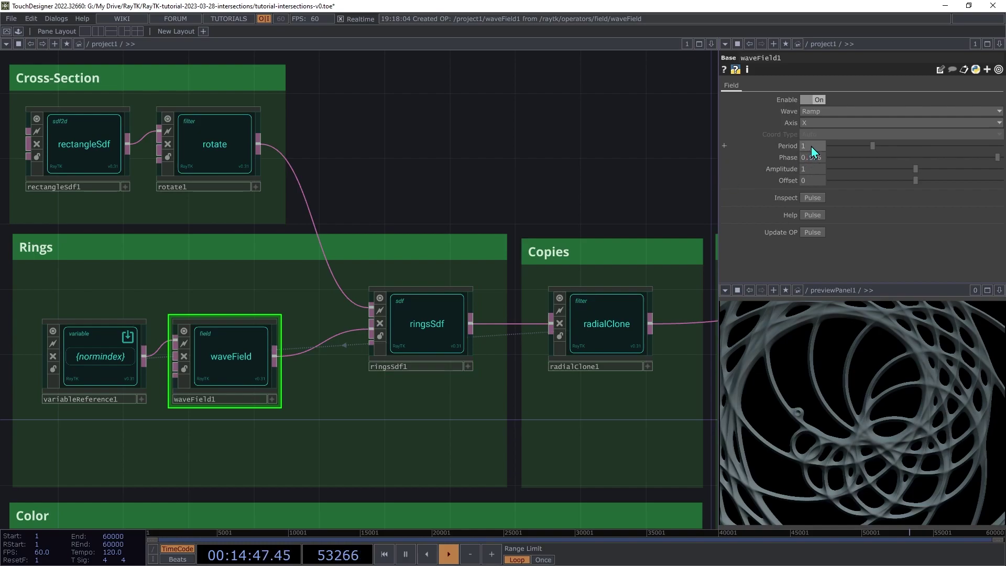
pyautogui.moveTo(813, 149)
pyautogui.mouseDown(button='middle')
pyautogui.moveTo(811, 135)
pyautogui.moveTo(792, 135)
pyautogui.moveTo(814, 149)
pyautogui.mouseUp(button='middle')
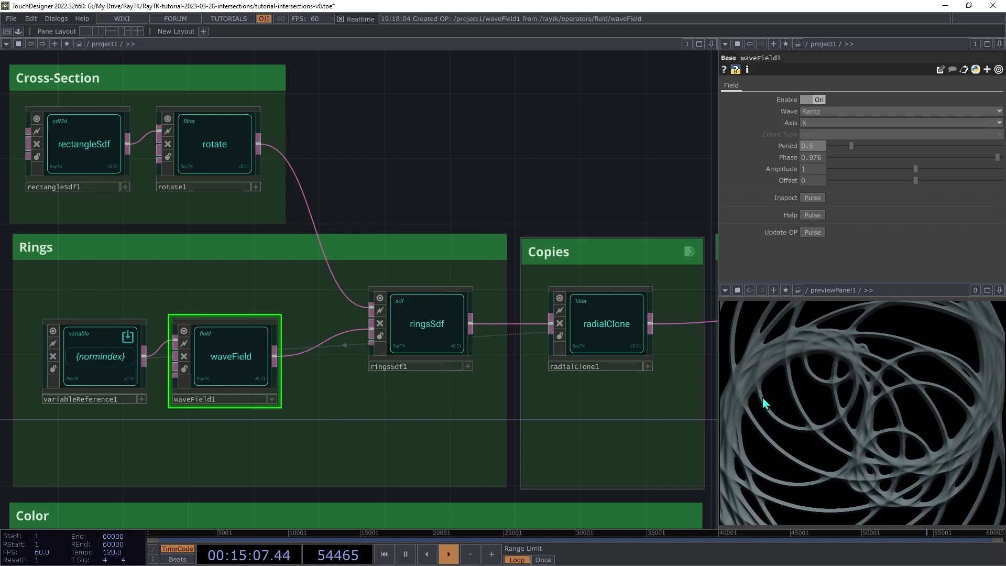
# Add an assignColor operator and place it in the Color area.
pyautogui.moveTo(283, 446); pyautogui.dragTo(285, 346)
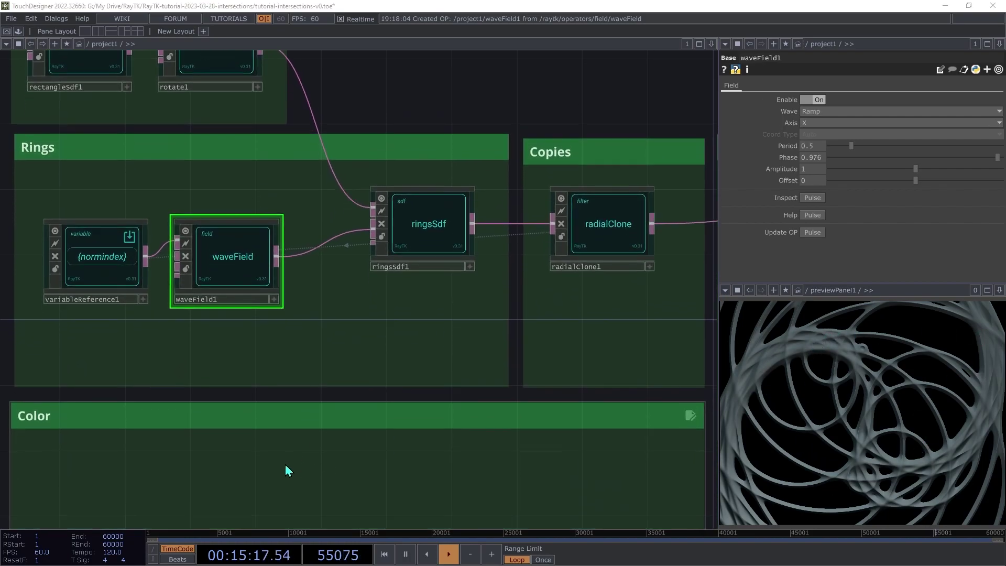
pyautogui.moveTo(285, 465); pyautogui.dragTo(286, 415)
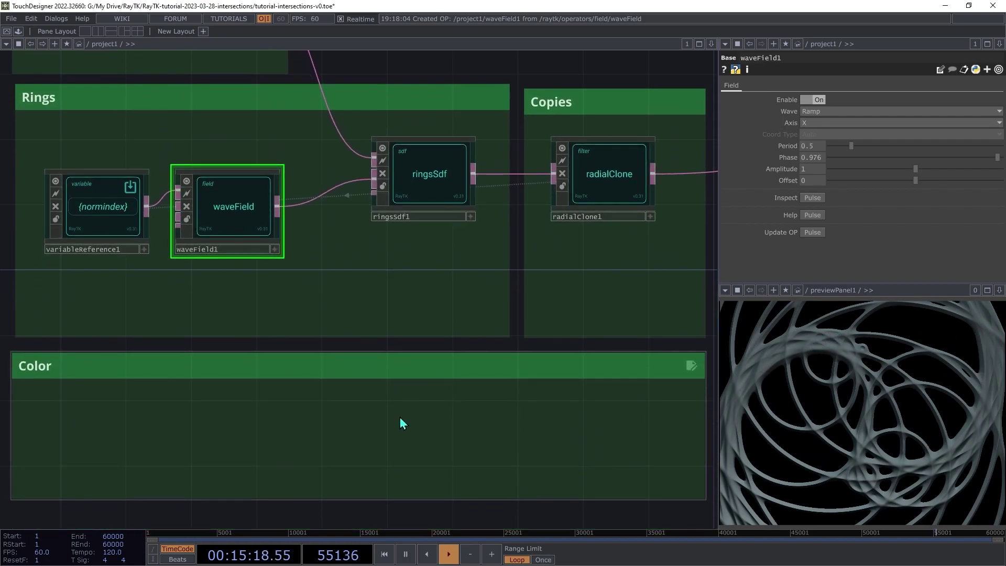
pyautogui.hotkey('alt', 'r')
pyautogui.write('assi')
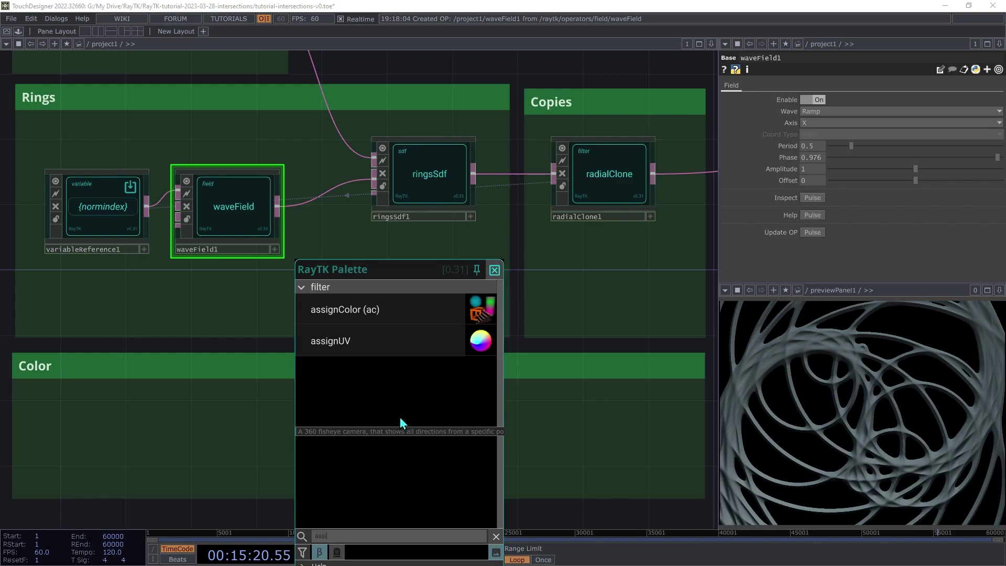
pyautogui.click(350, 312)
pyautogui.click(354, 315)
pyautogui.moveTo(374, 304); pyautogui.dragTo(503, 454)
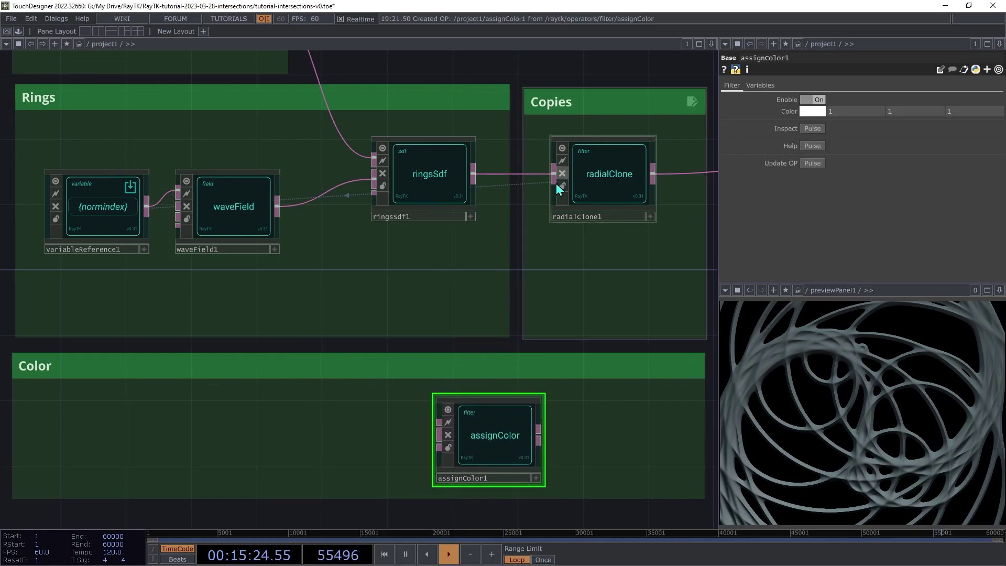
# Route ringsSdf's output through assignColor into radialClone, and shift assignColor slightly within the Color area to tidy the wires.
pyautogui.moveTo(475, 179); pyautogui.dragTo(442, 434)
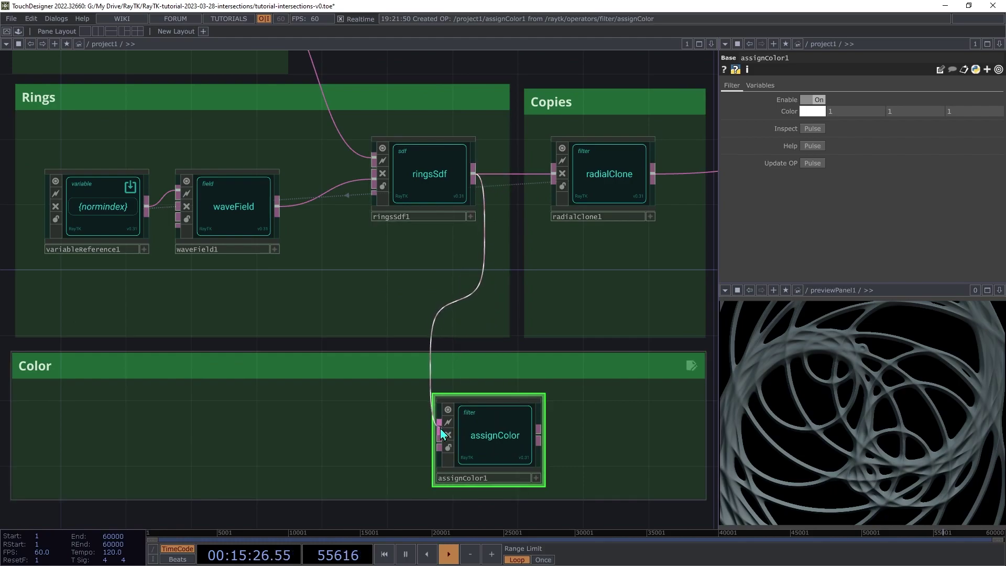
pyautogui.moveTo(538, 435); pyautogui.dragTo(550, 208)
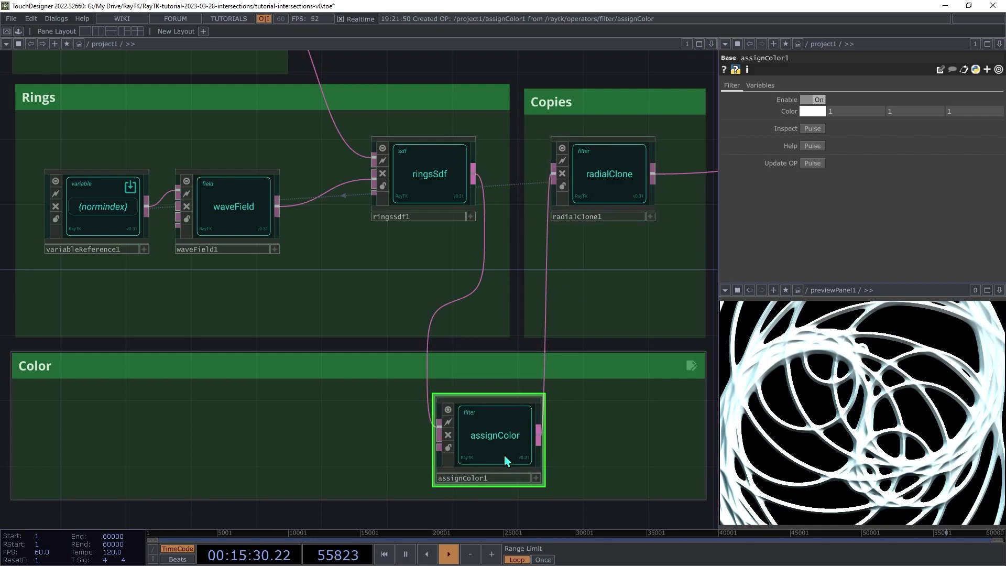
pyautogui.moveTo(509, 450); pyautogui.dragTo(528, 451)
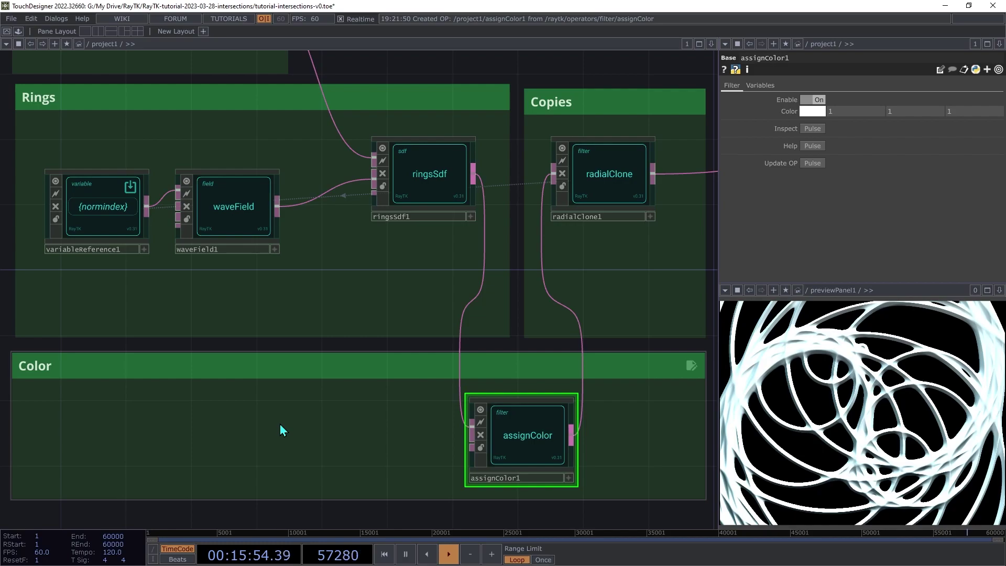
# Add a stepField operator in the Color area and feed it from the normindex variable reference.
pyautogui.hotkey('alt', 'r')
pyautogui.write('step')
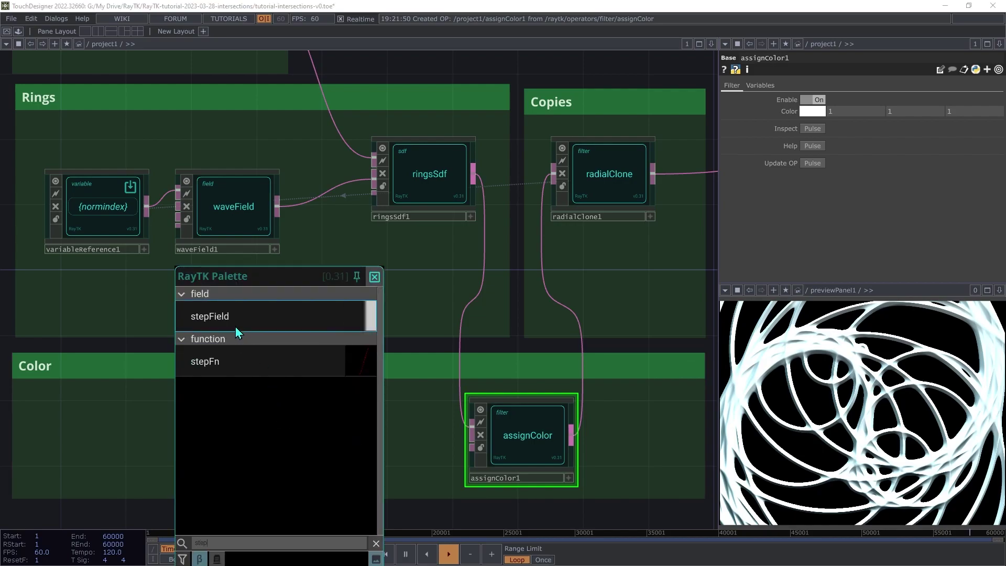
pyautogui.click(234, 326)
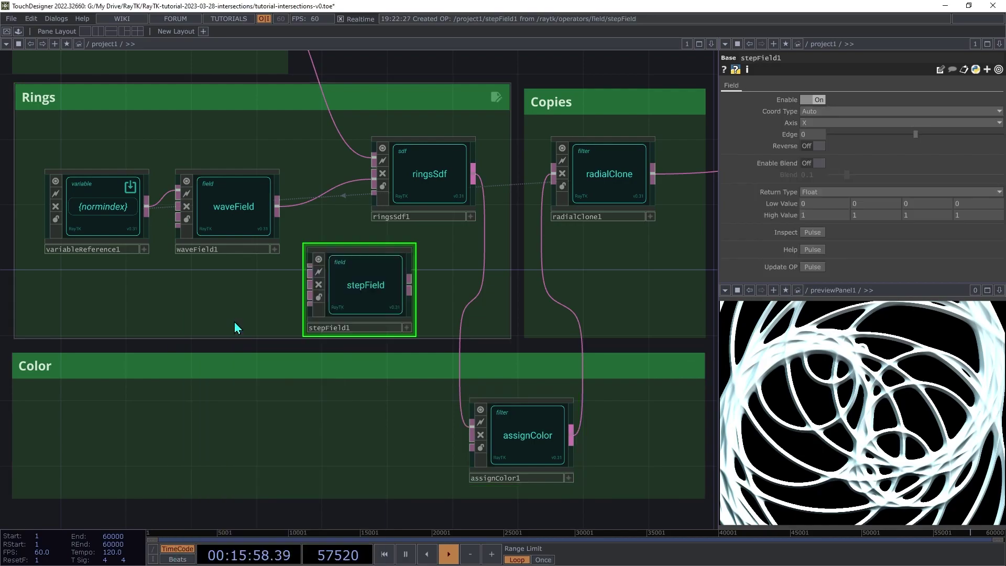
pyautogui.moveTo(357, 282); pyautogui.dragTo(208, 425)
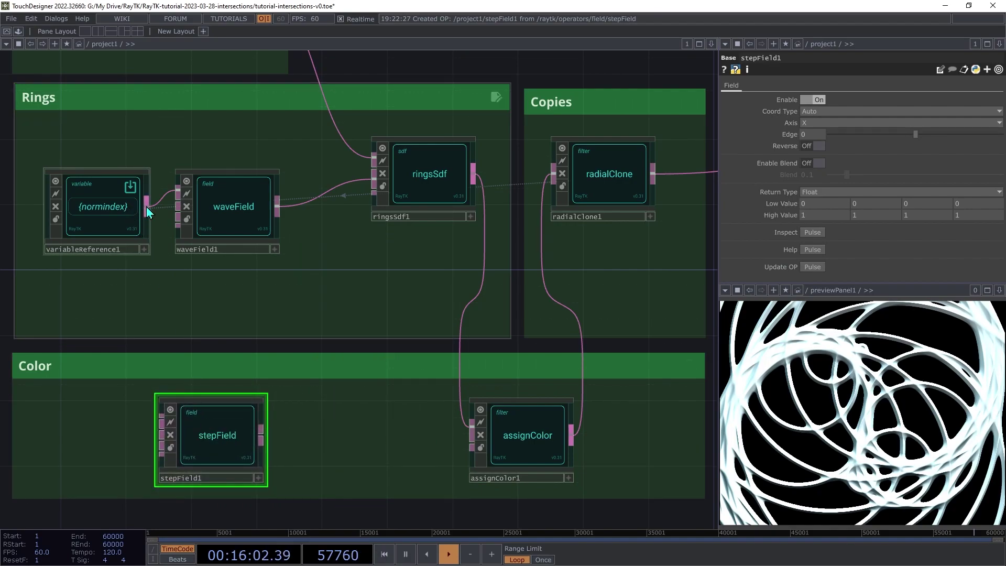
pyautogui.moveTo(148, 211); pyautogui.dragTo(221, 438)
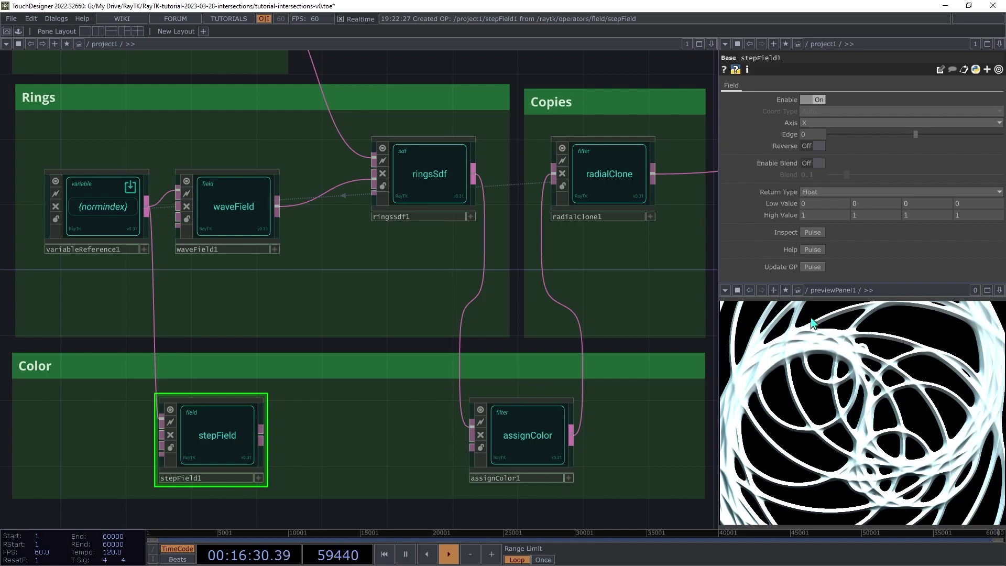
# Set stepField's edge to 0.5 and connect its output to assignColor's color input.
pyautogui.moveTo(813, 134); pyautogui.dragTo(838, 137, button='middle')
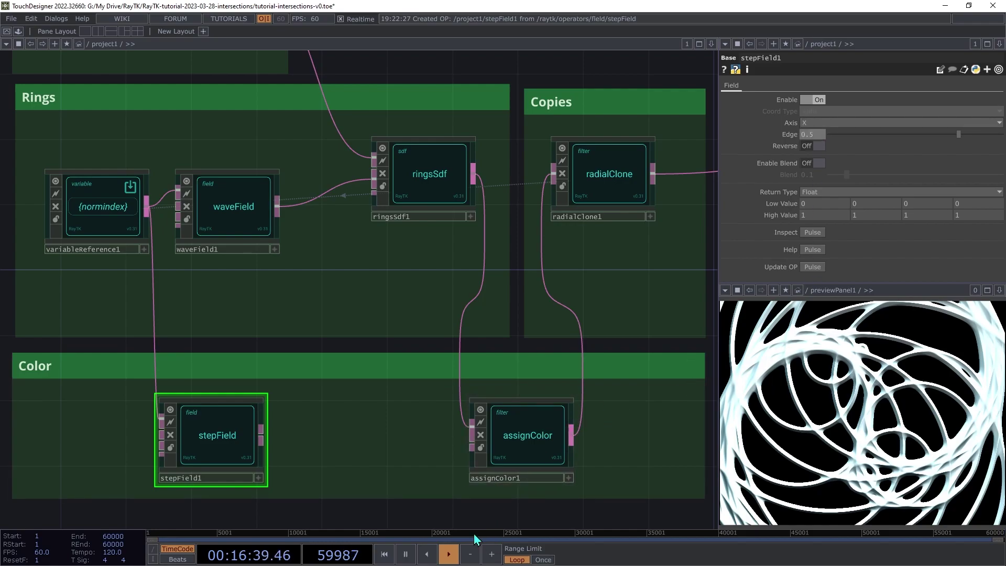
pyautogui.click(263, 440)
pyautogui.click(454, 457)
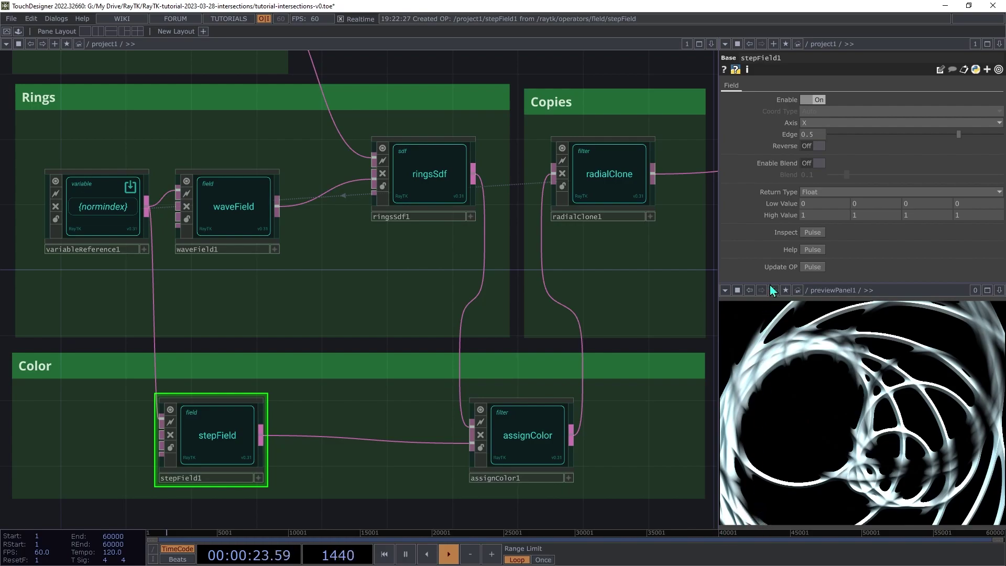
# Try the Vector return type on stepField with a first low value component of 0.4.
pyautogui.click(813, 195)
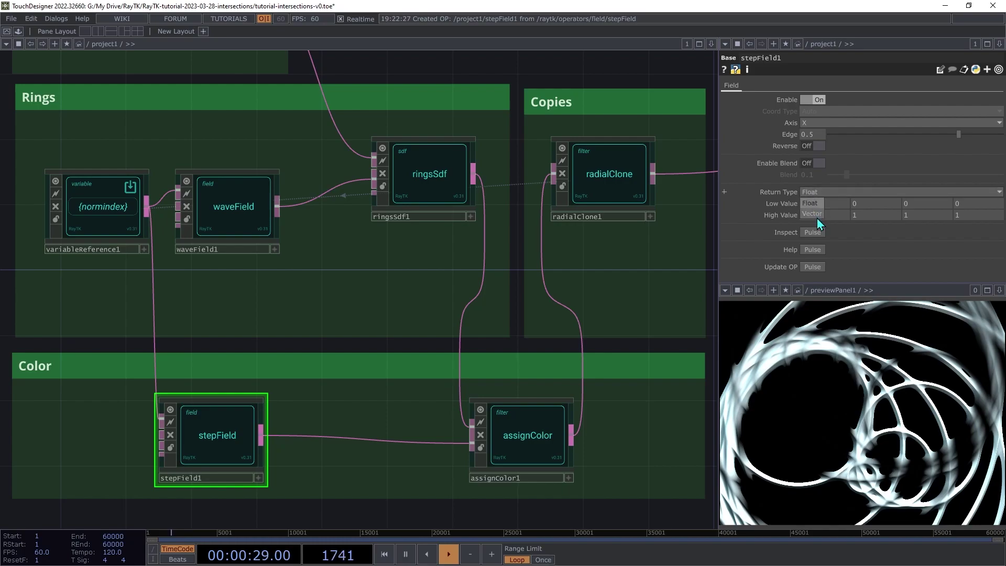
pyautogui.click(816, 218)
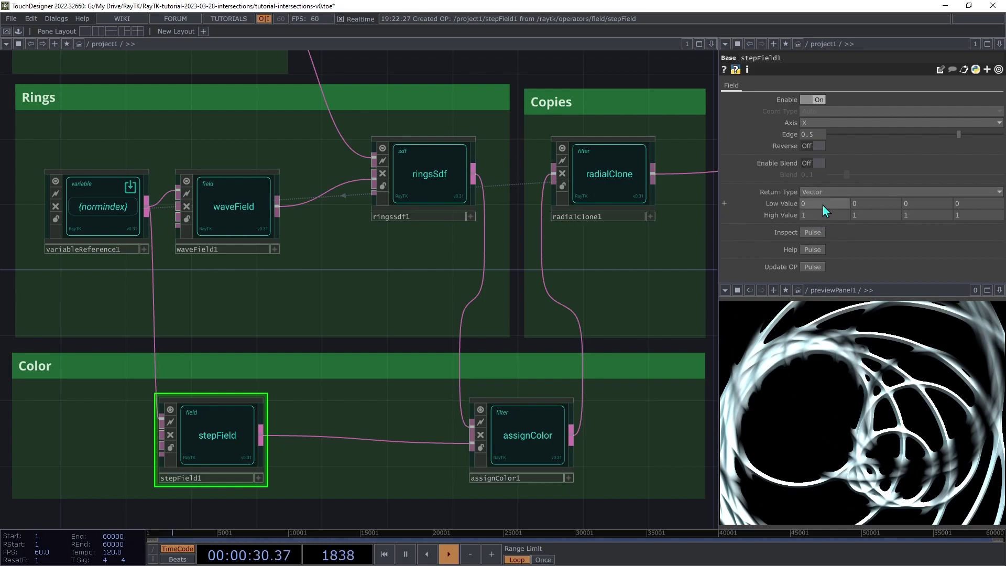
pyautogui.moveTo(822, 204); pyautogui.dragTo(933, 199)
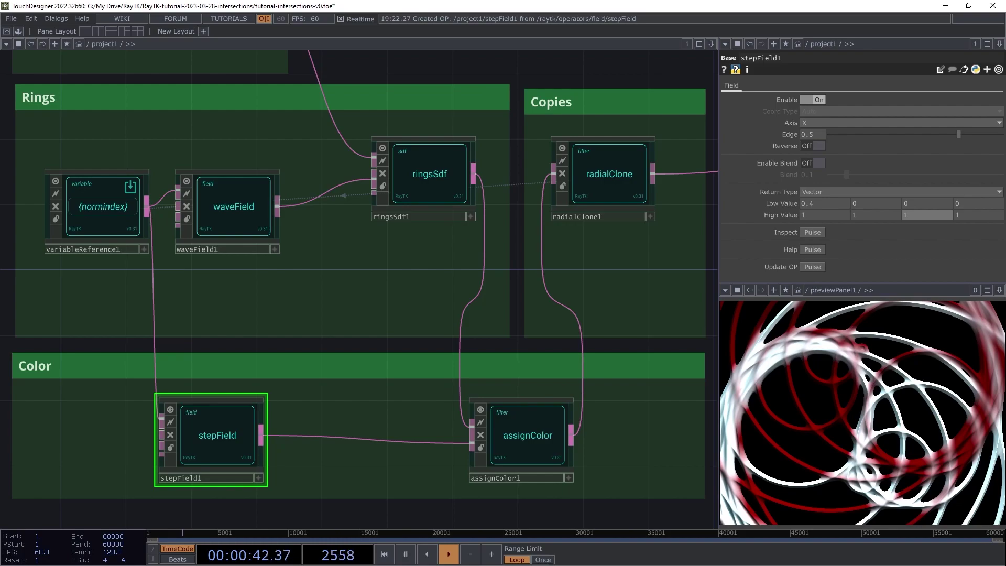
# Return stepField's return type to Float and its first low value component to 0.
pyautogui.click(816, 193)
pyautogui.click(817, 204)
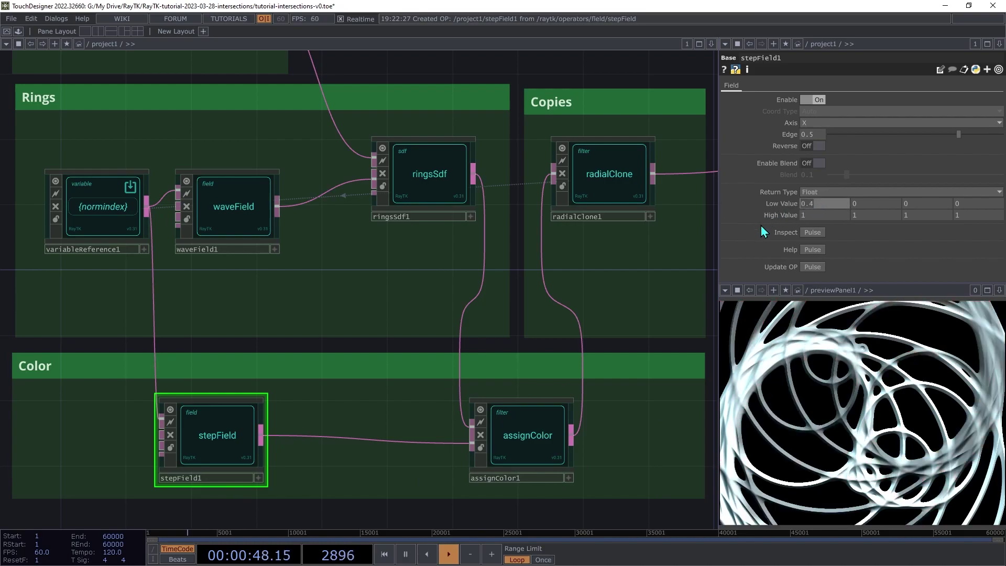
pyautogui.write('0')
pyautogui.press('Tab')
pyautogui.press('Tab')
pyautogui.press('Tab')
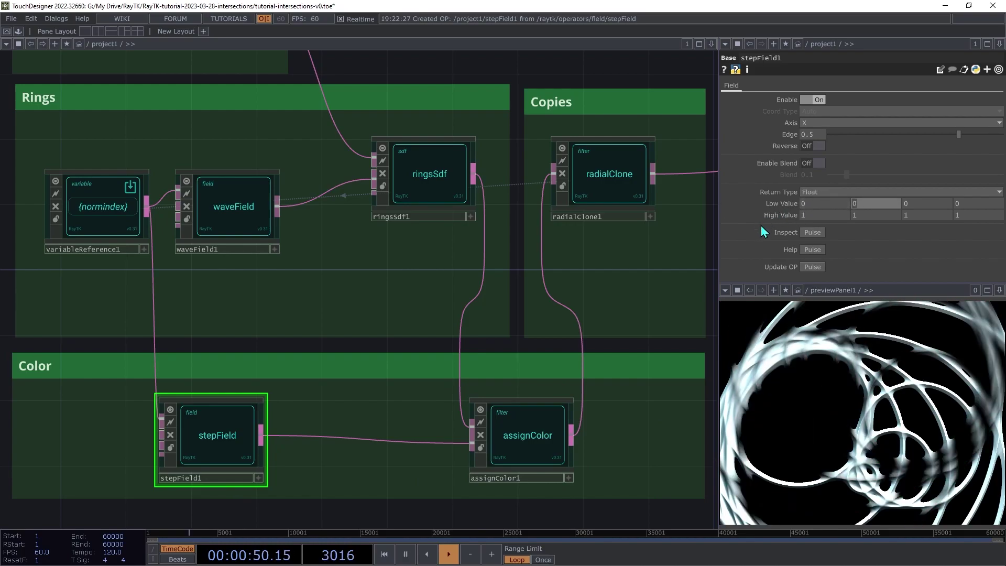
pyautogui.press('Tab')
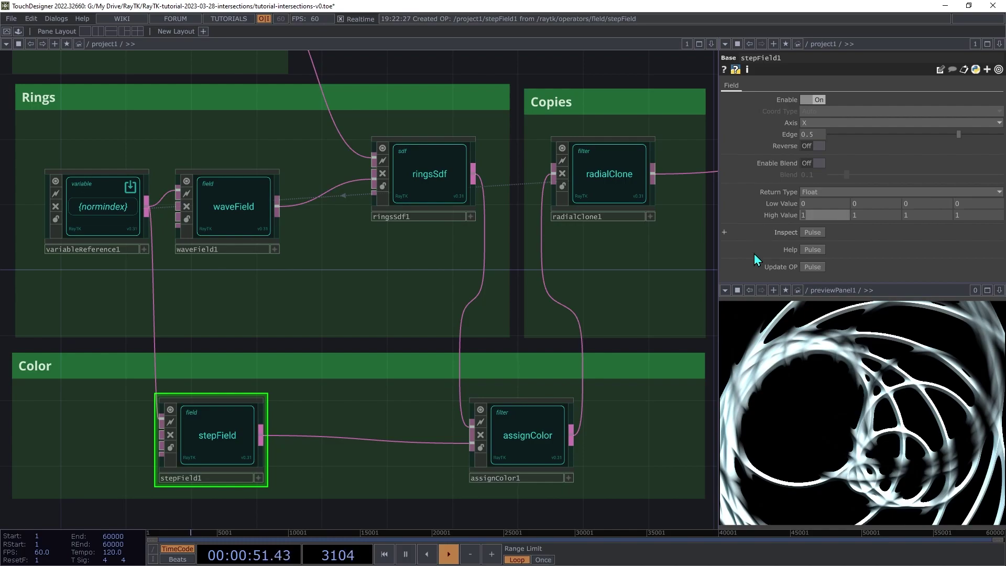
# Add a colorRampField operator in the Color area and wire it between stepField and assignColor.
pyautogui.click(355, 423)
pyautogui.hotkey('alt', 'r')
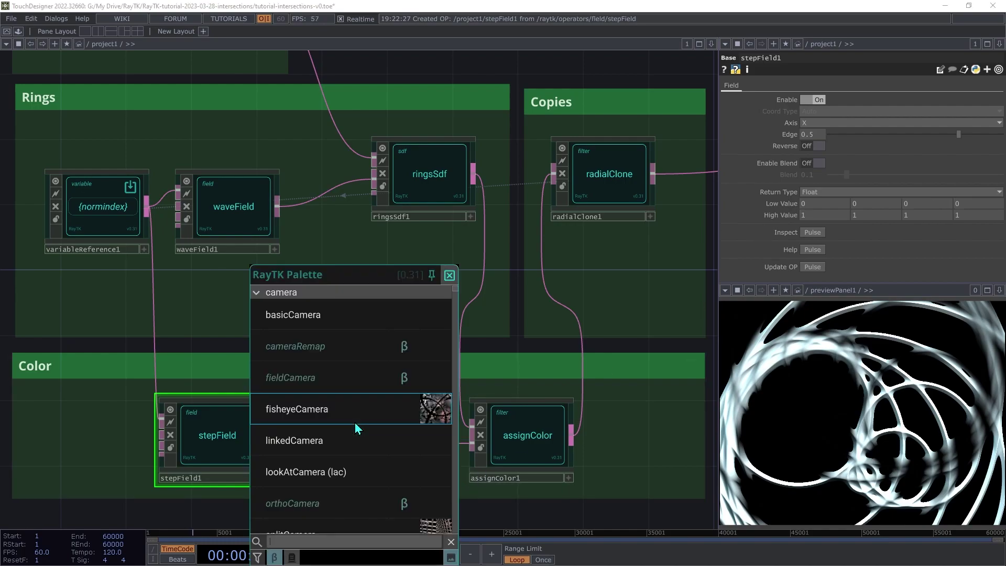
pyautogui.write('color')
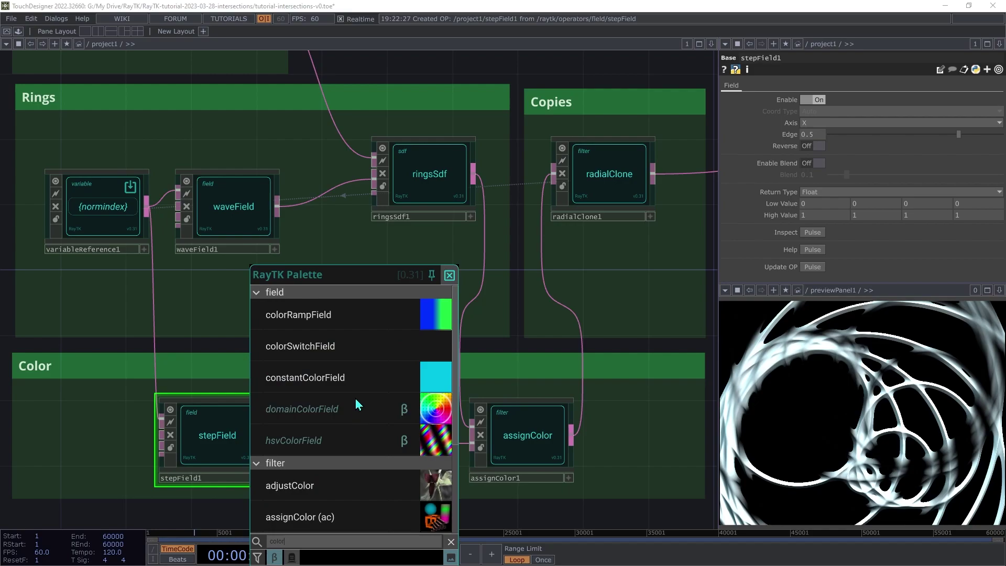
pyautogui.click(341, 317)
pyautogui.click(365, 266)
pyautogui.moveTo(353, 317); pyautogui.dragTo(353, 414)
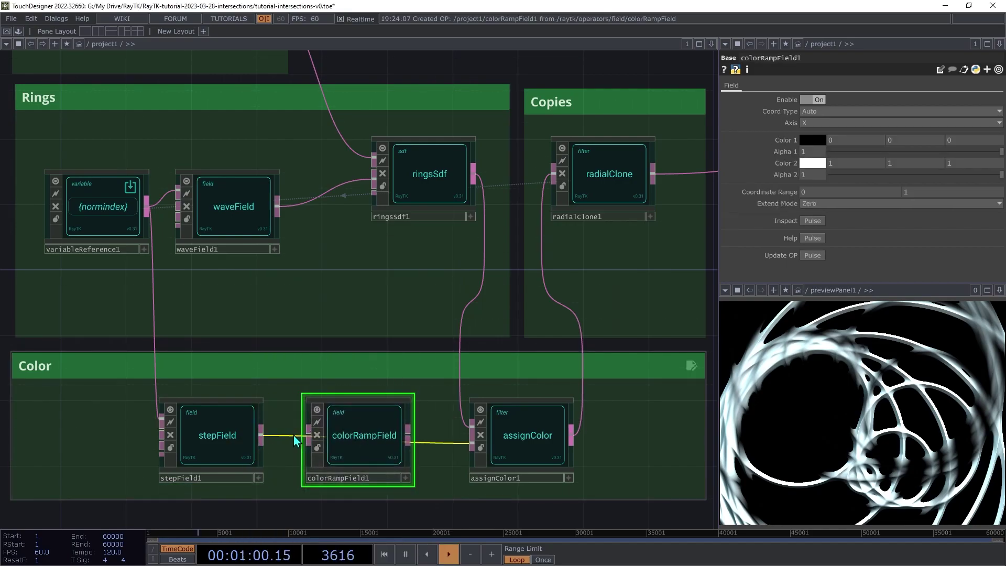
pyautogui.moveTo(414, 444); pyautogui.dragTo(471, 446)
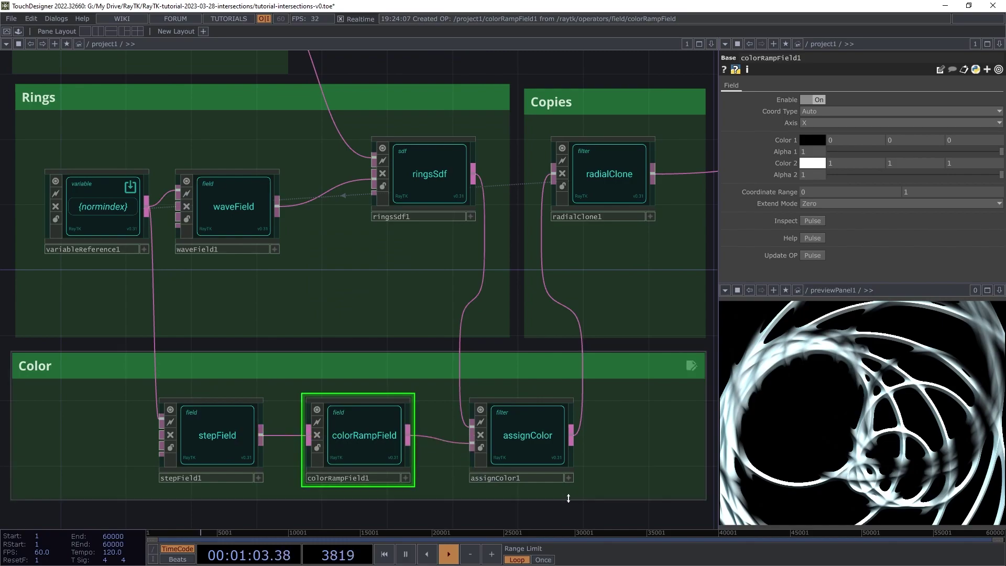
# Set colorRampField's Color 1 to orange (1, 0.5450981, 0) and Color 2 to light blue (0, 0.7333333, 1).
pyautogui.click(215, 442)
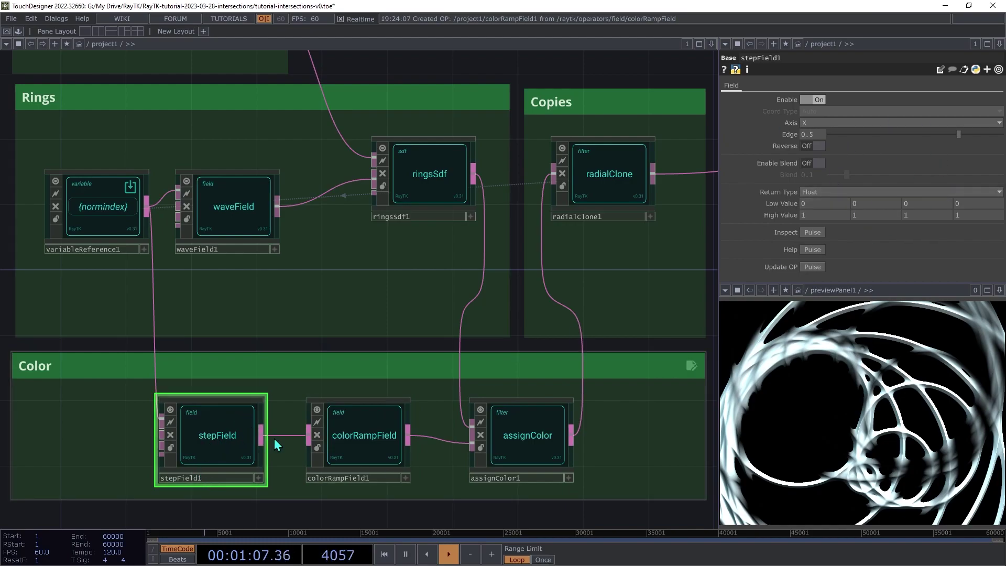
pyautogui.click(370, 447)
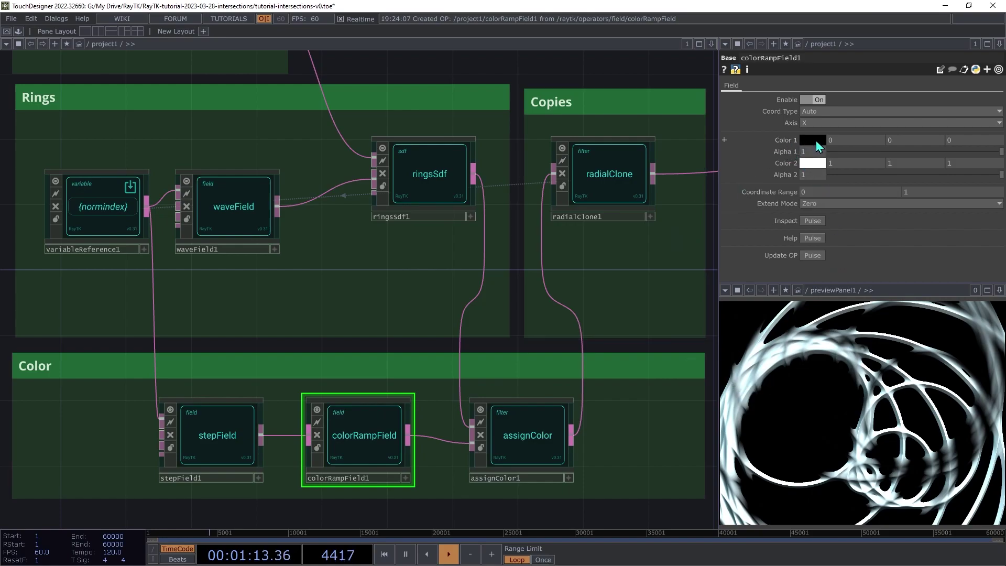
pyautogui.click(816, 140)
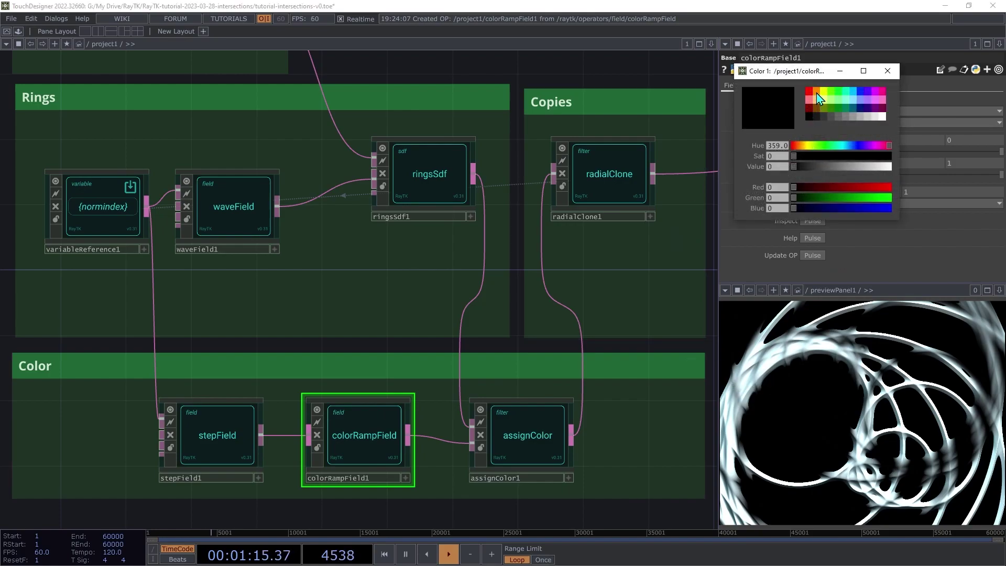
pyautogui.click(817, 94)
pyautogui.click(887, 71)
pyautogui.click(820, 163)
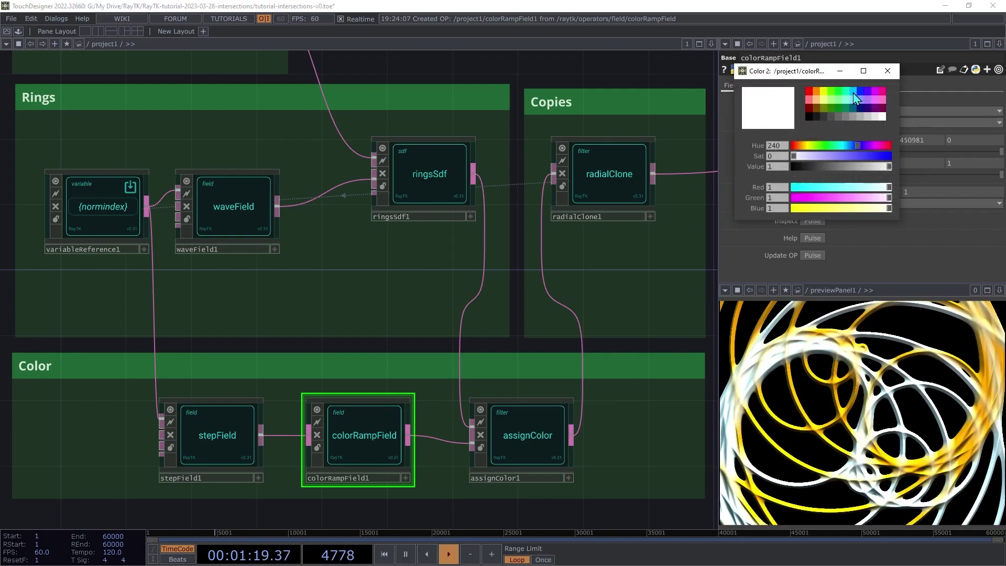
pyautogui.click(854, 93)
pyautogui.click(888, 70)
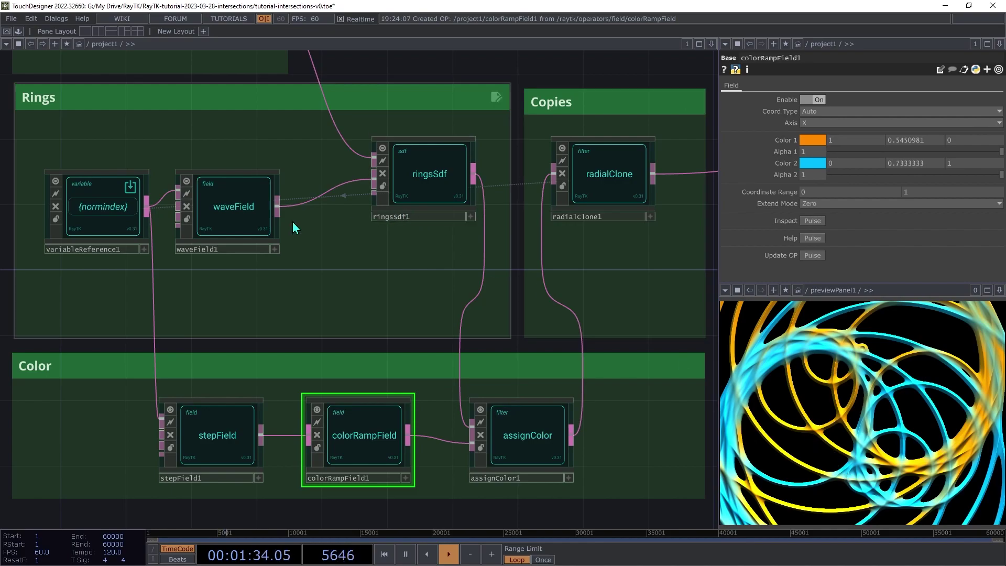
# Move the normindex variable reference and waveField up in the Rings area to line up with ringsSdf.
pyautogui.click(241, 204)
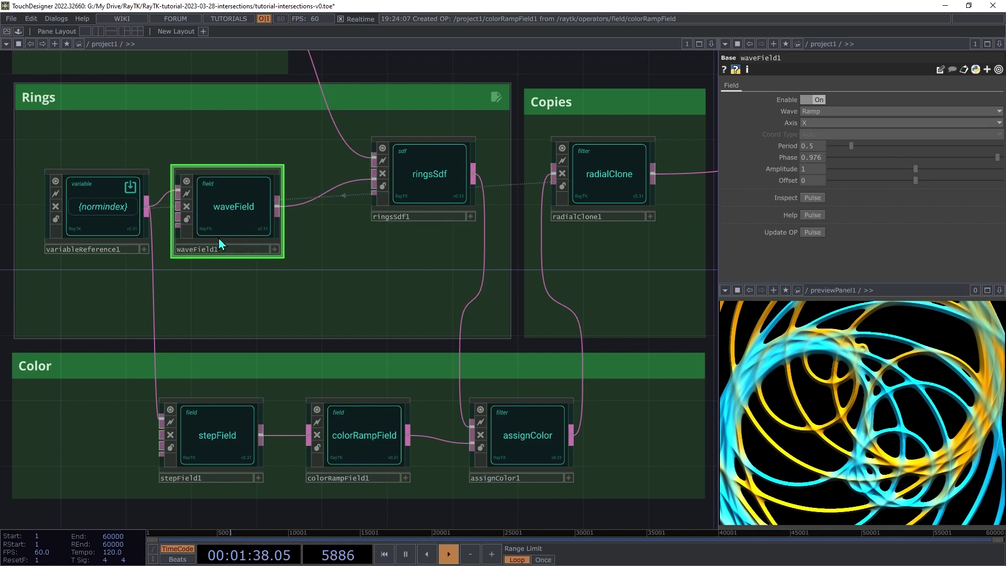
pyautogui.keyDown('ctrl'); pyautogui.click(136, 211); pyautogui.keyUp('ctrl')
pyautogui.moveTo(136, 212); pyautogui.dragTo(137, 179)
# Animate waveField's Phase parameter with a speed generator.
pyautogui.click(209, 168)
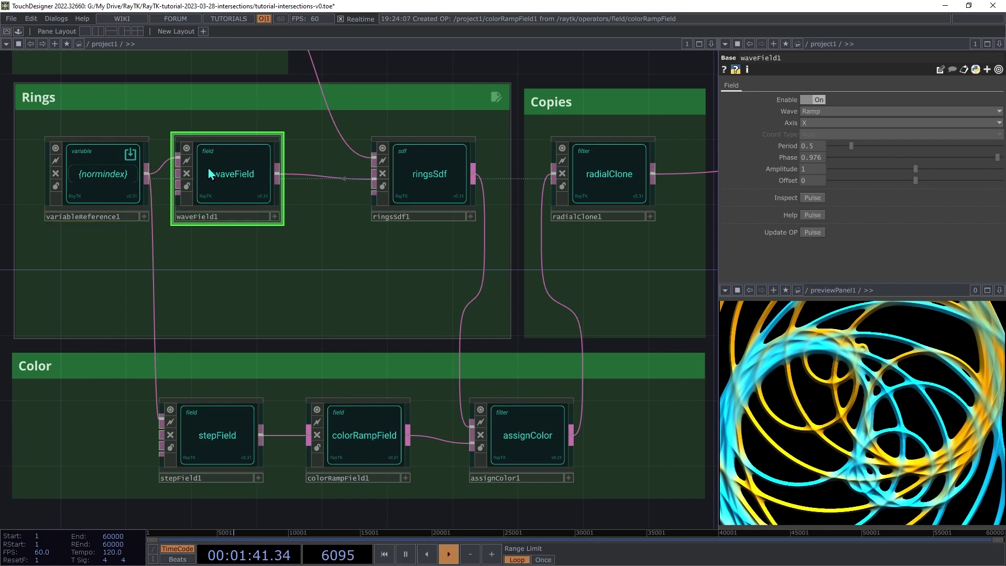
pyautogui.rightClick(332, 259)
pyautogui.moveTo(386, 373)
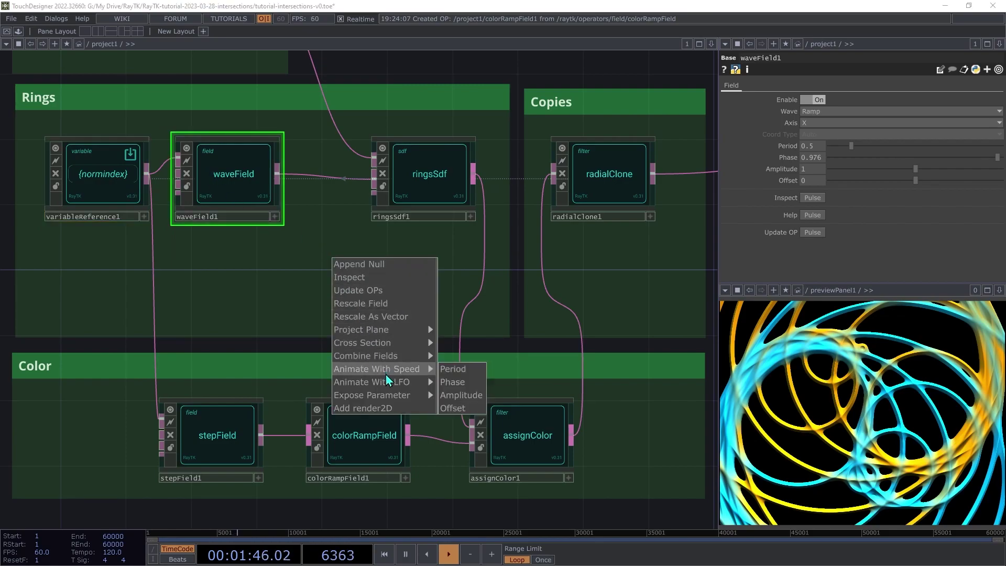
pyautogui.click(466, 385)
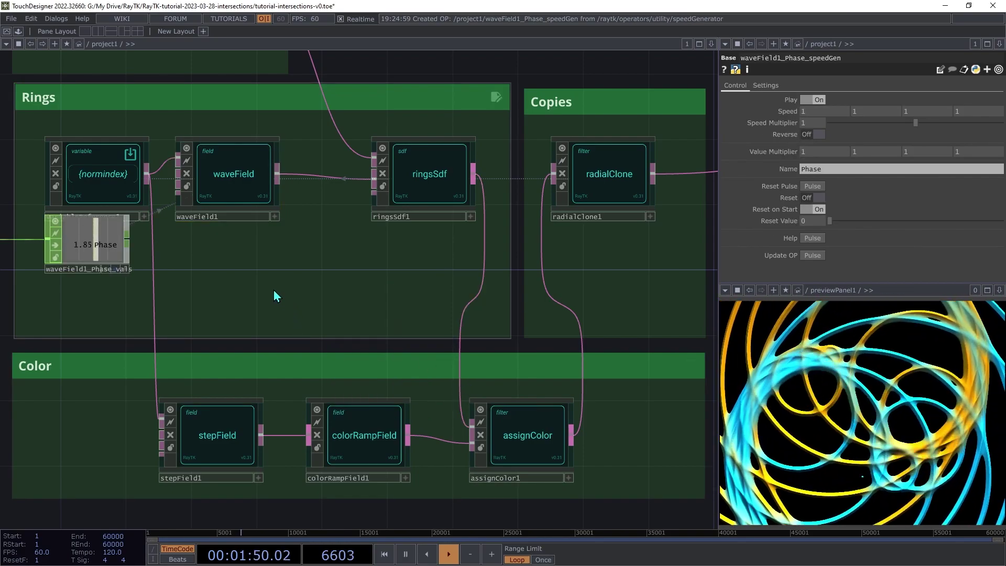
# Arrange the speedGenerator under the normindex variable reference and its Phase values operator under waveField, inside the Rings area.
pyautogui.moveTo(146, 288); pyautogui.dragTo(282, 287)
pyautogui.moveTo(39, 237); pyautogui.dragTo(210, 286)
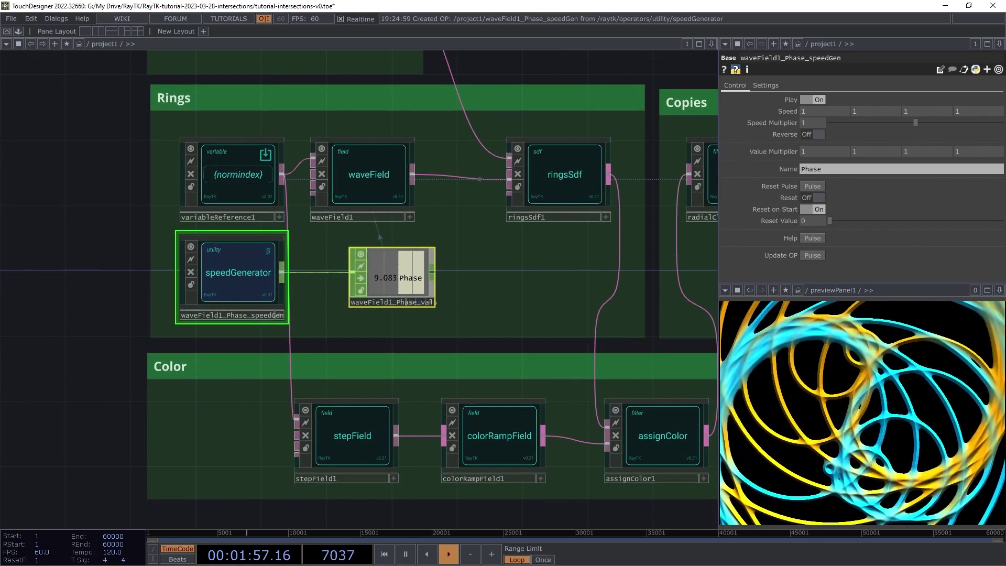
pyautogui.moveTo(472, 304); pyautogui.dragTo(417, 304)
pyautogui.moveTo(178, 373); pyautogui.dragTo(97, 373)
pyautogui.click(263, 281)
pyautogui.moveTo(243, 272); pyautogui.dragTo(218, 269)
# Set the phase speedGenerator's Speed Multiplier to 0.1.
pyautogui.click(111, 273)
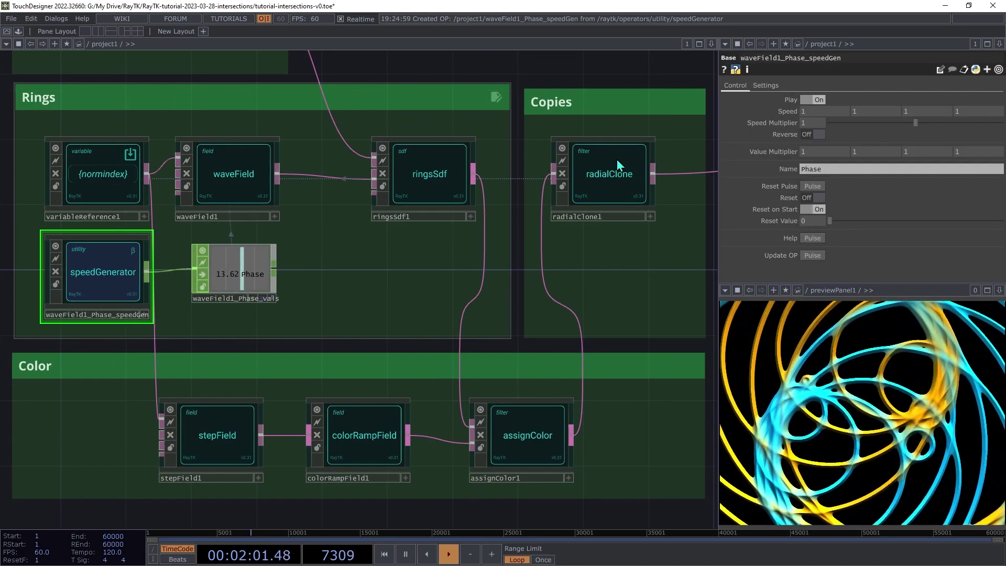
pyautogui.moveTo(816, 126)
pyautogui.mouseDown(button='middle')
pyautogui.moveTo(810, 105)
pyautogui.moveTo(813, 116)
pyautogui.mouseUp(button='middle')
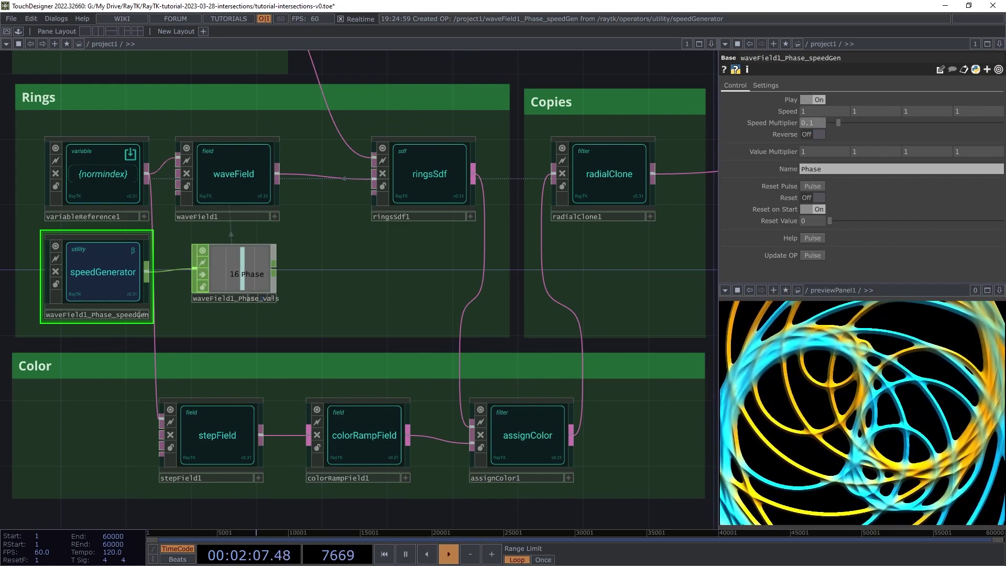
# Review the whole network and the parameters of radialClone, ringsSdf, the normindex variable reference, waveField, stepField, colorRampField and assignColor.
pyautogui.press('h')
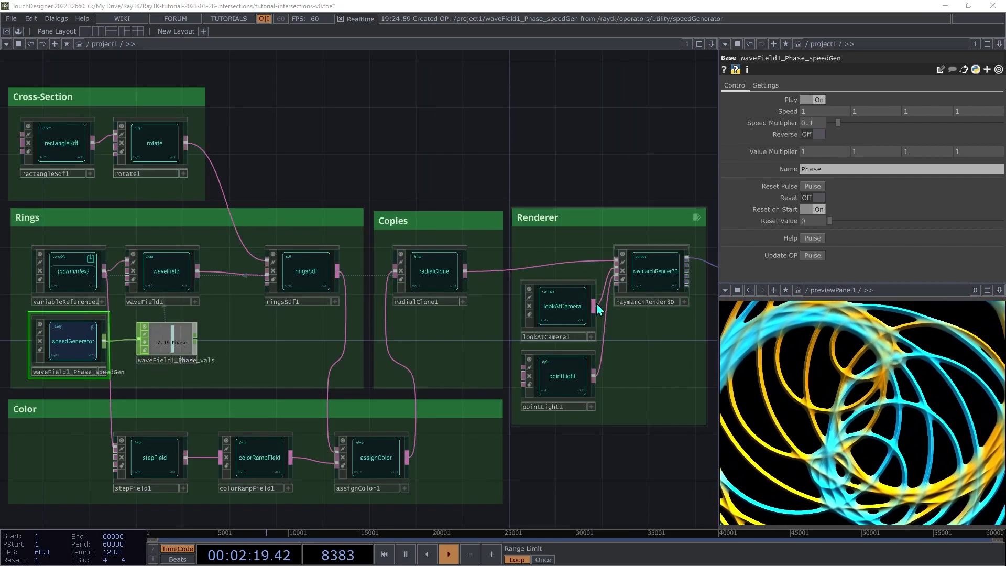
pyautogui.click(449, 266)
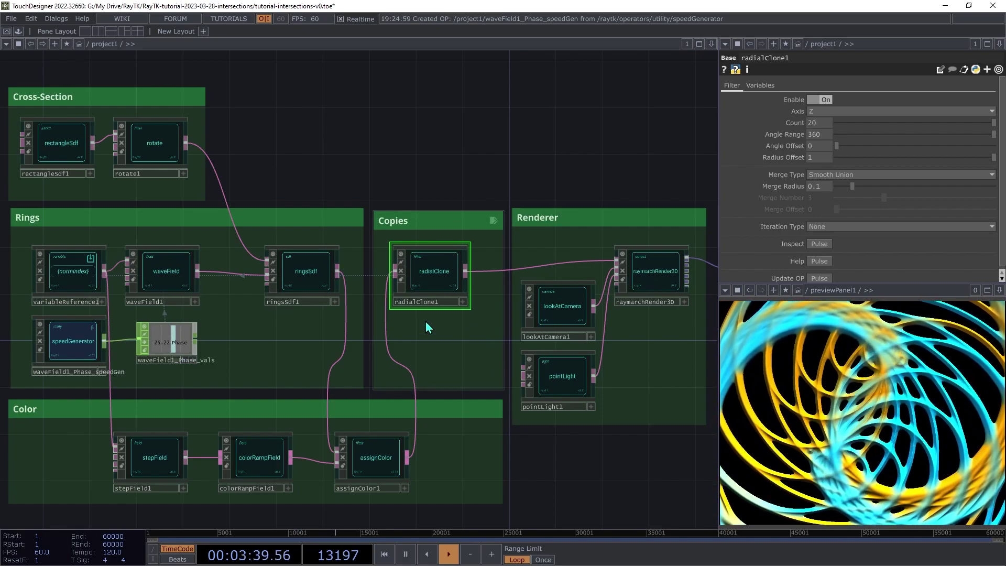
pyautogui.click(318, 273)
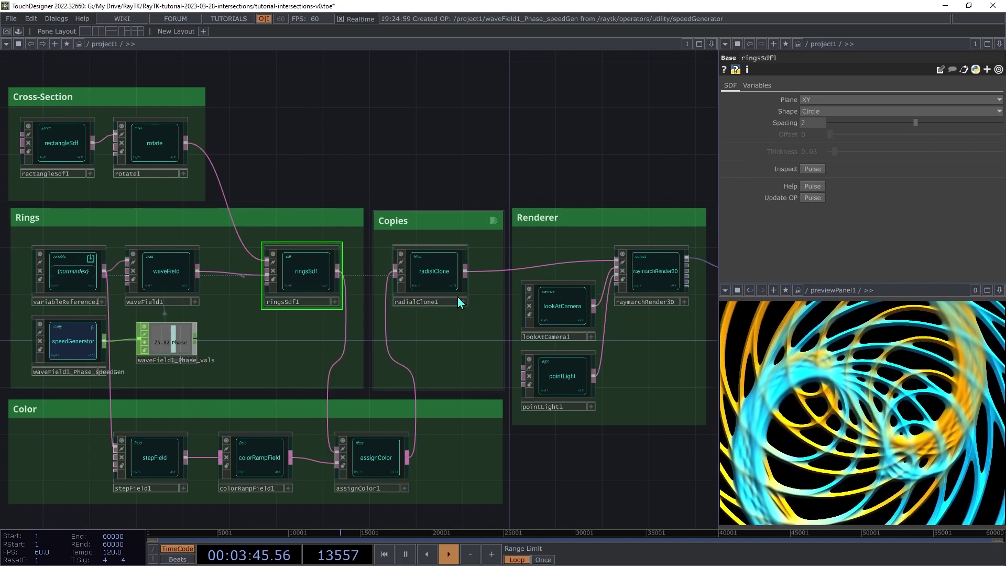
pyautogui.click(441, 273)
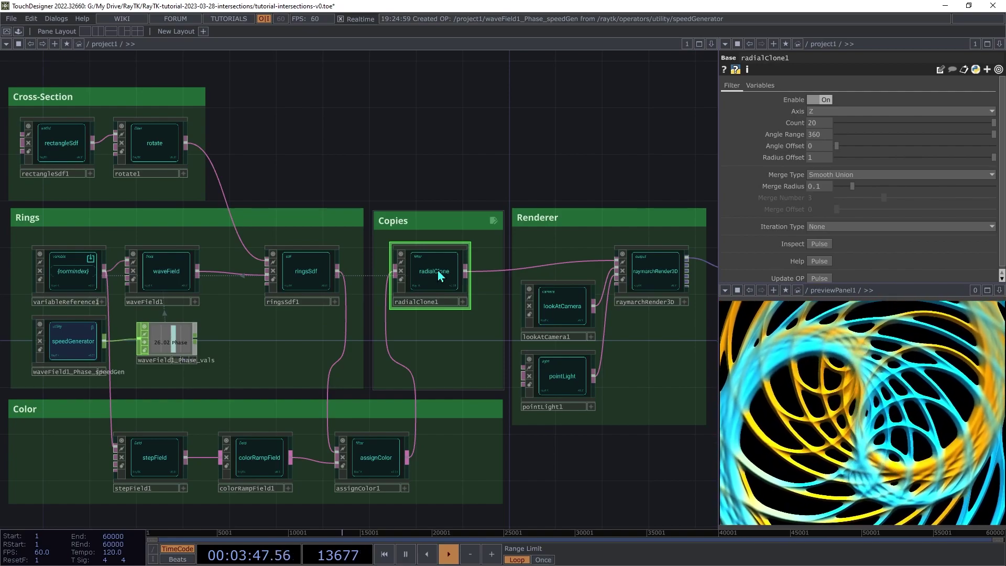
pyautogui.click(67, 273)
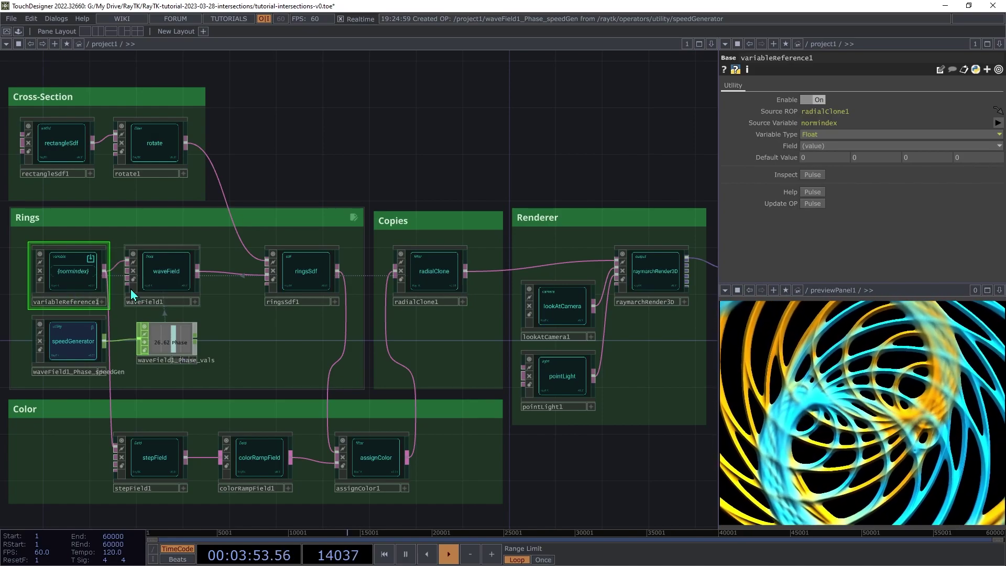
pyautogui.click(155, 276)
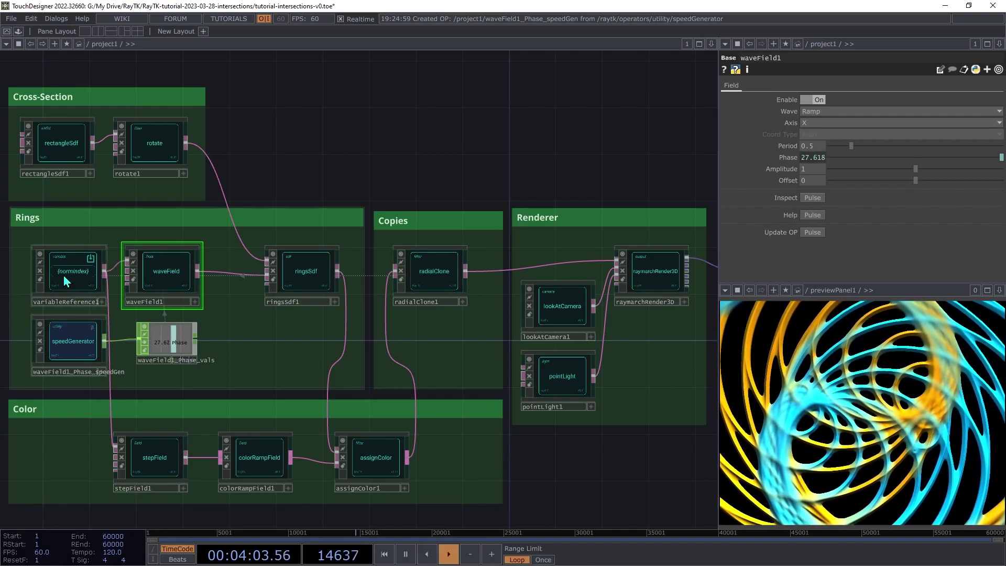
pyautogui.click(150, 463)
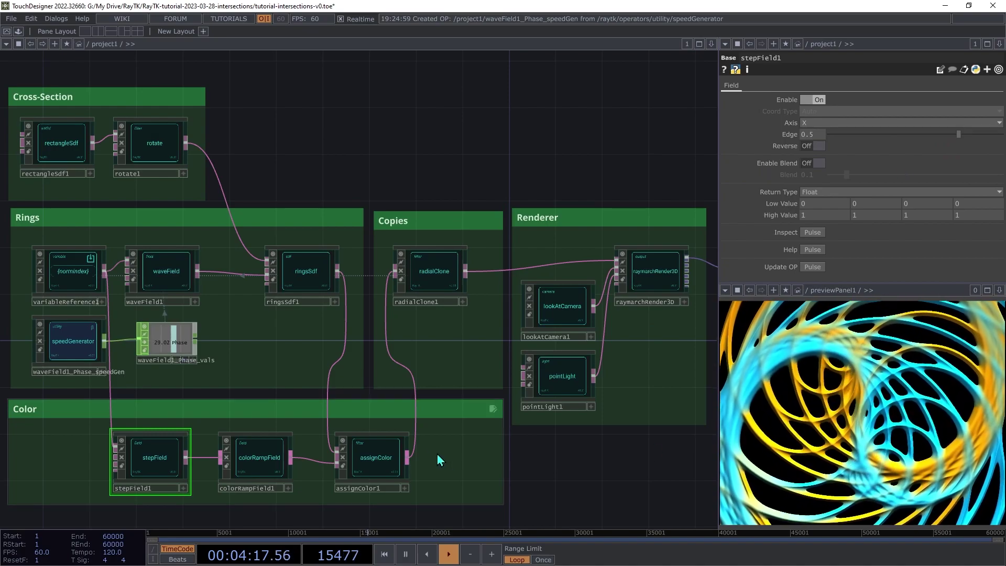
pyautogui.click(260, 465)
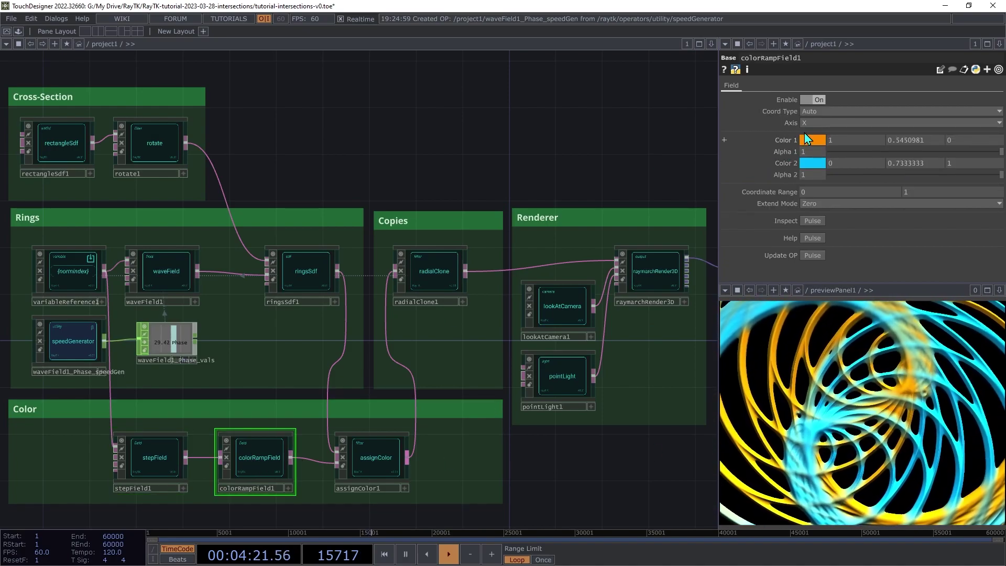
pyautogui.click(396, 469)
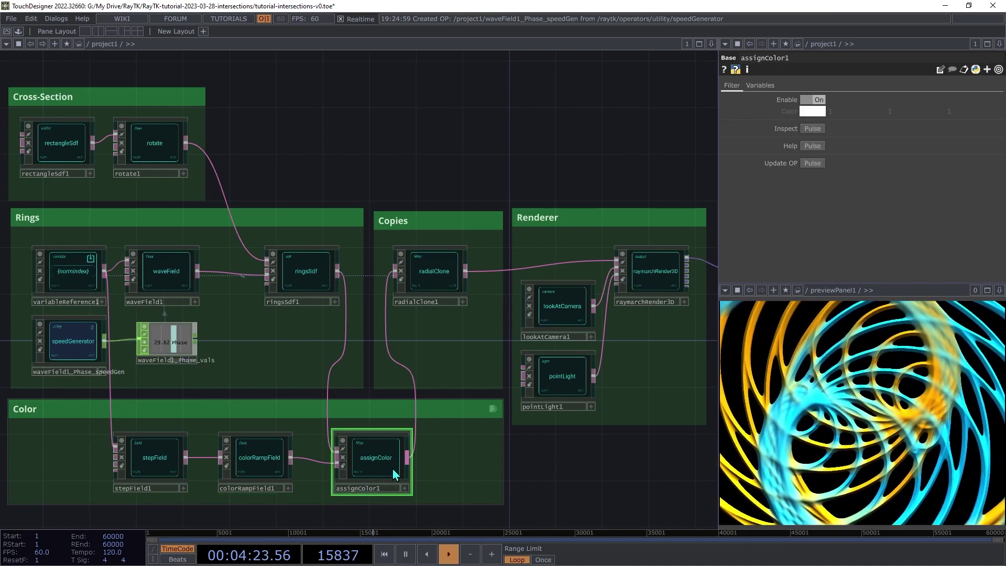